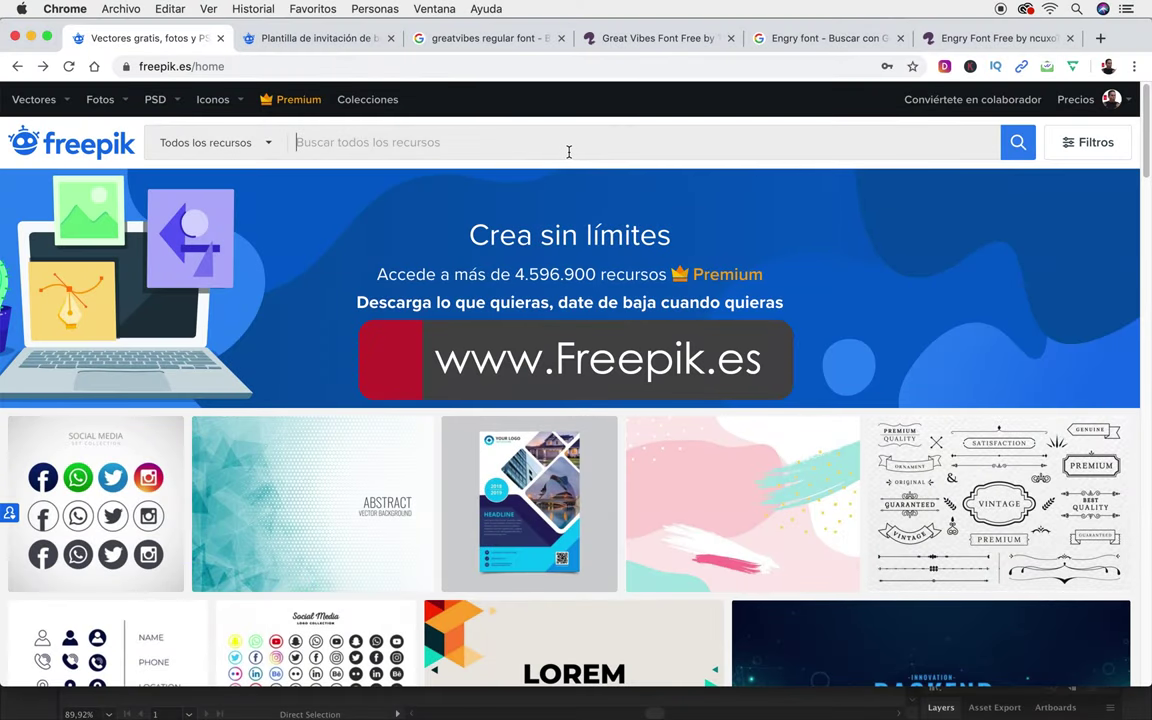
# Filter Freepik to free vector resources and search for 'tarjeta' invitation cards.
pyautogui.click(242, 140)
pyautogui.click(209, 242)
pyautogui.click(207, 297)
pyautogui.click(363, 145)
pyautogui.write('tarje')
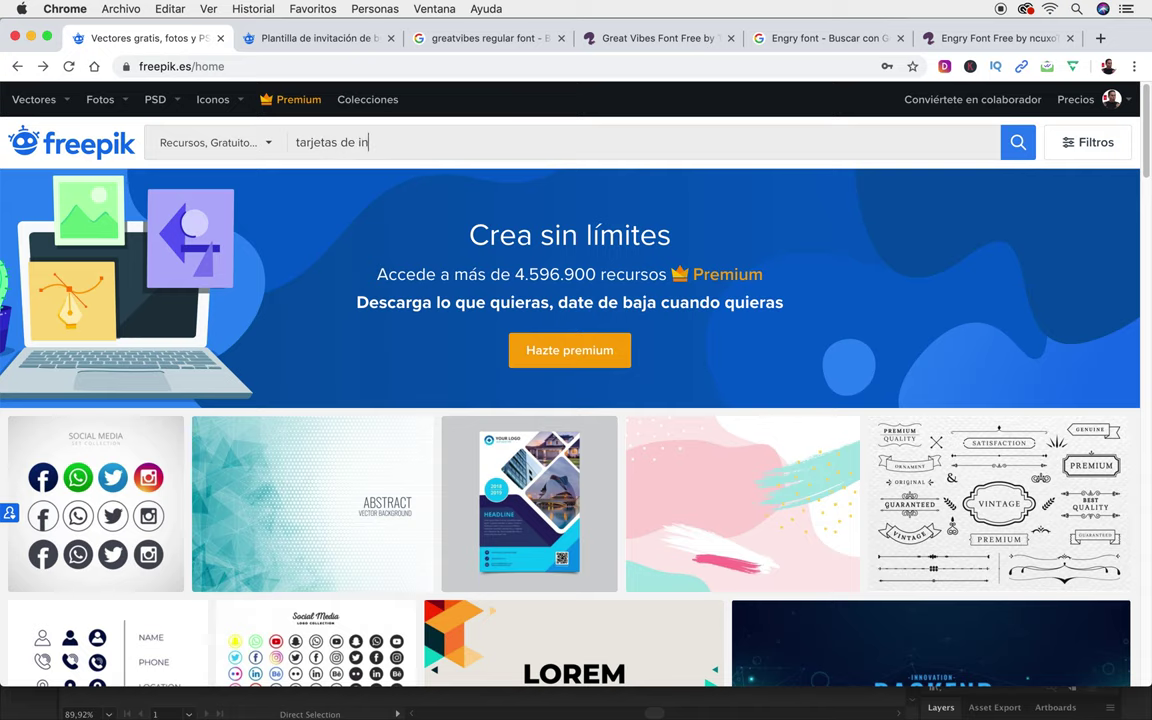
pyautogui.write('tacion')
pyautogui.press('Return')
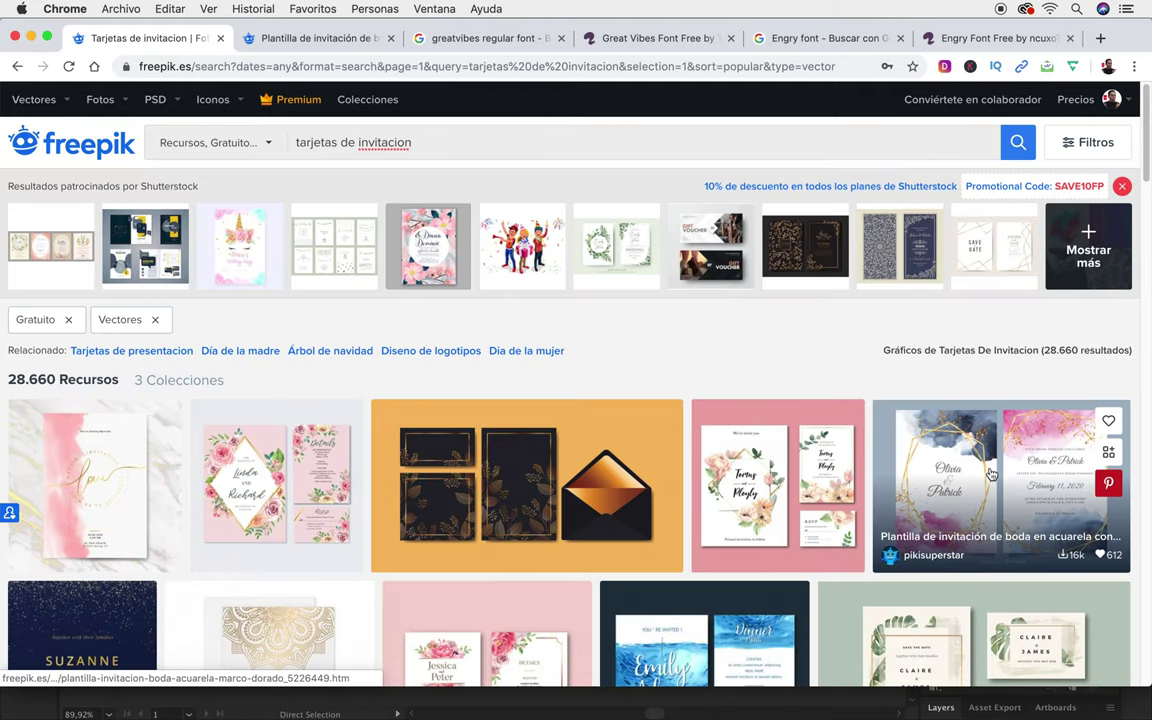
# Open the watercolor wedding invitation template with the gold frame, then return to Illustrator.
pyautogui.click(990, 468)
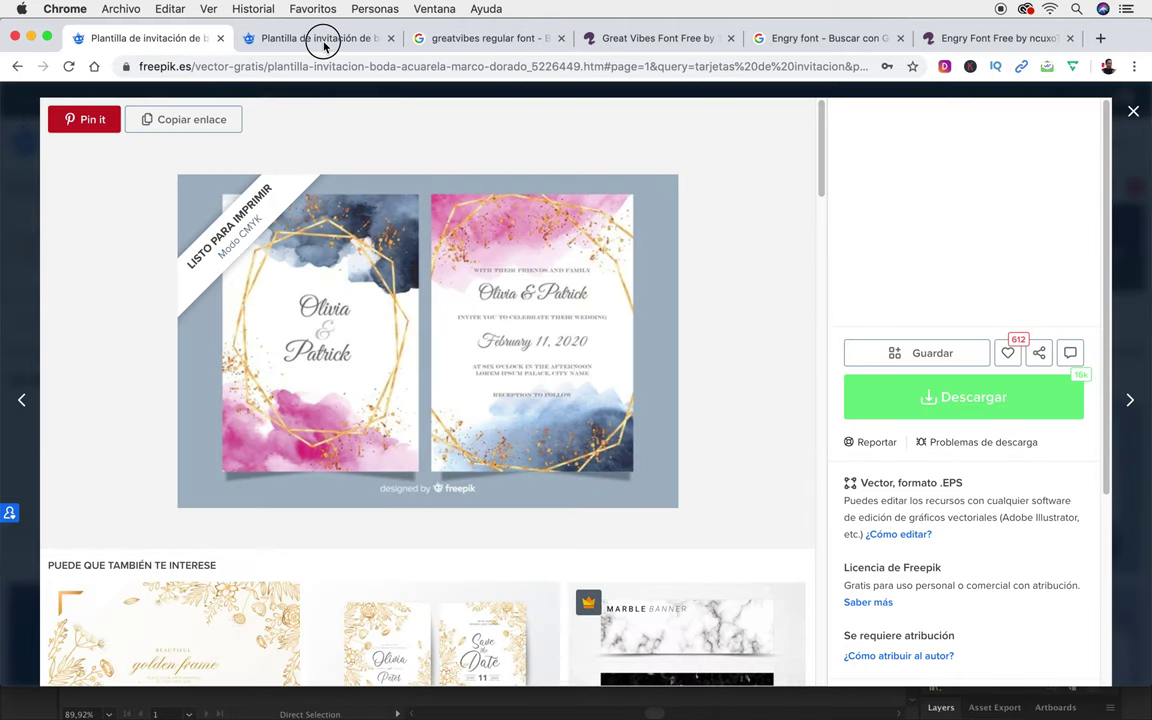
pyautogui.click(316, 39)
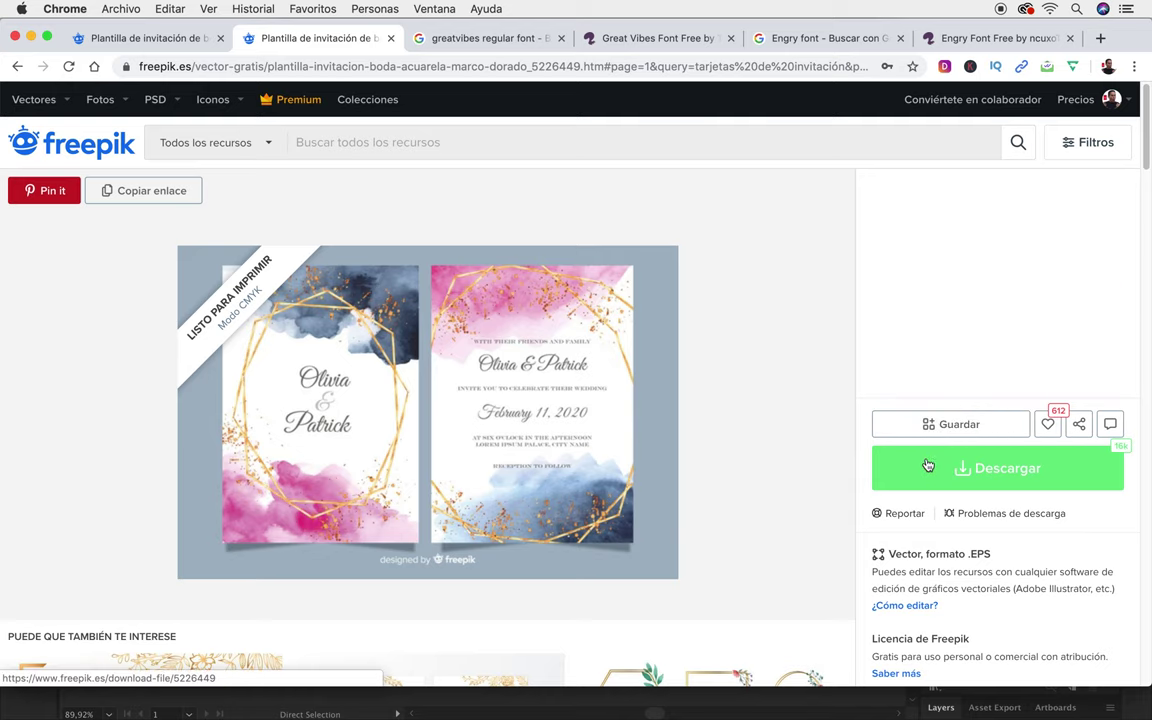
pyautogui.press('super+Tab')
pyautogui.click(650, 357)
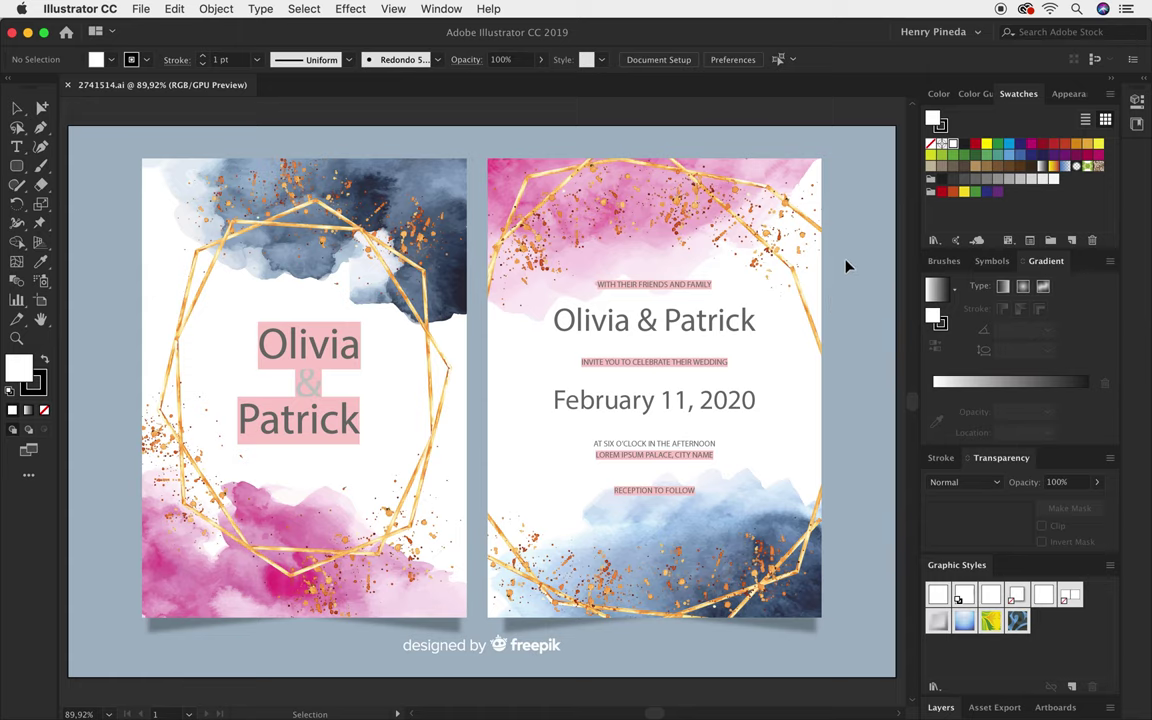
# In the 2741514.ai invitation, select inside groups, then switch to the Type tool.
pyautogui.press('alt')
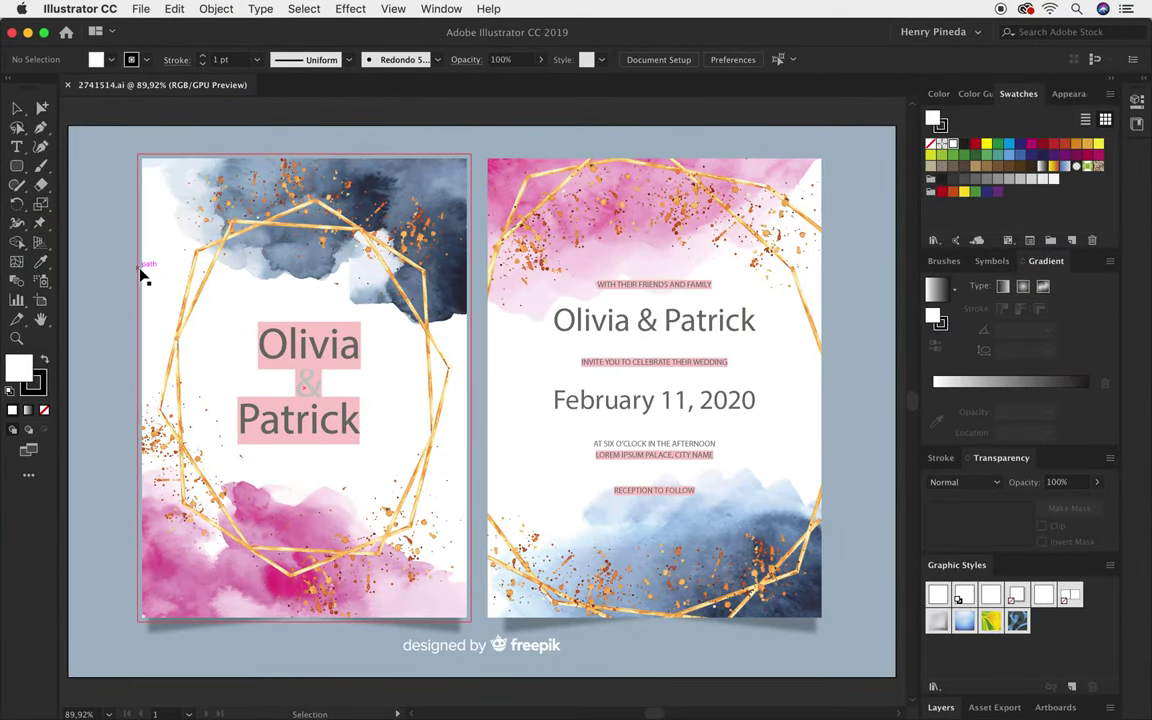
pyautogui.press('t')
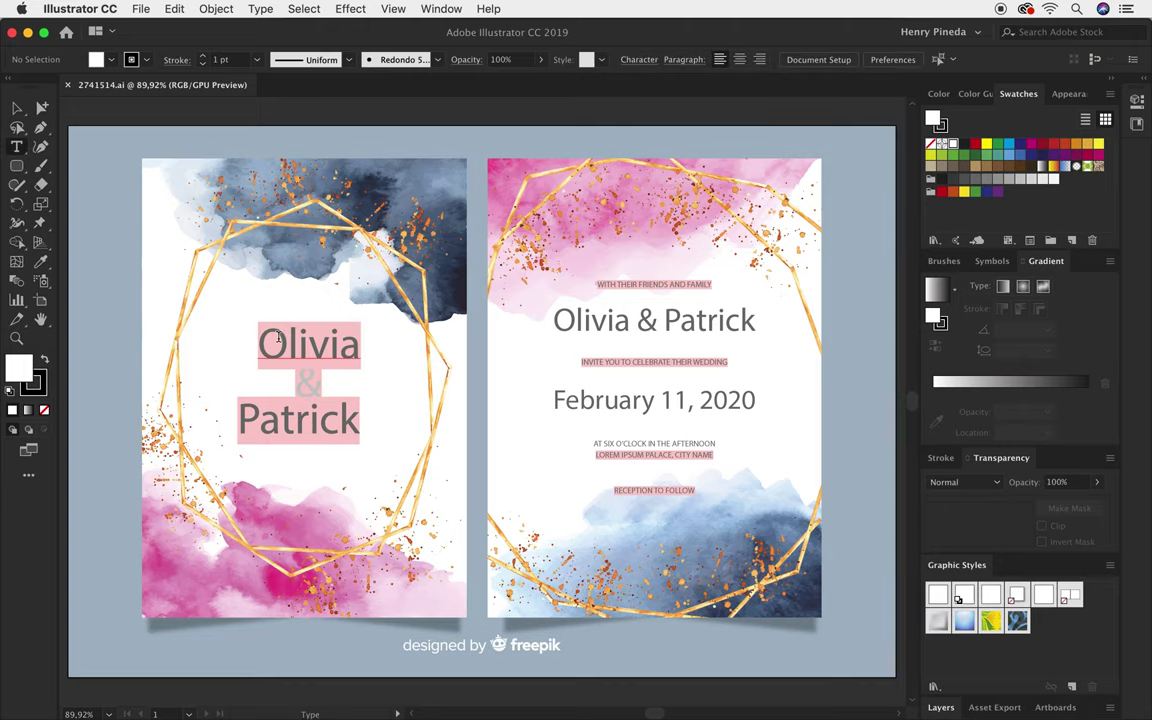
# Identify Olivia's font as the missing GreatVibes Regular, 39,5 pt, in Character settings.
pyautogui.moveTo(268, 340); pyautogui.dragTo(373, 338)
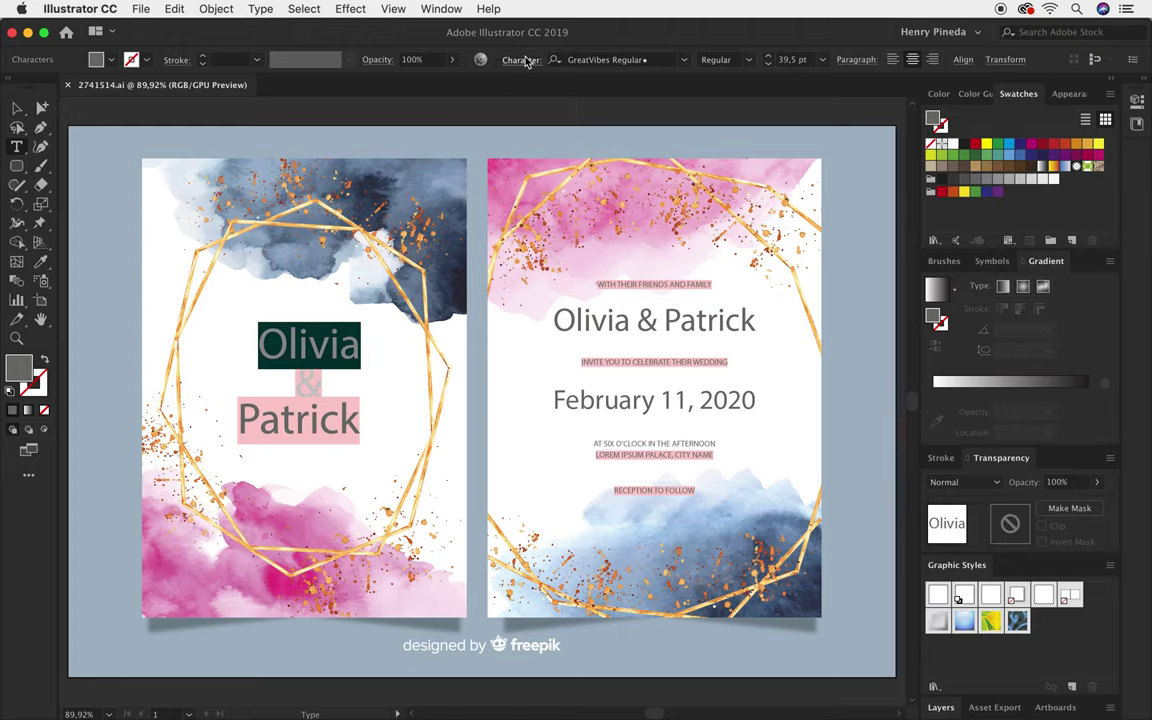
pyautogui.click(524, 62)
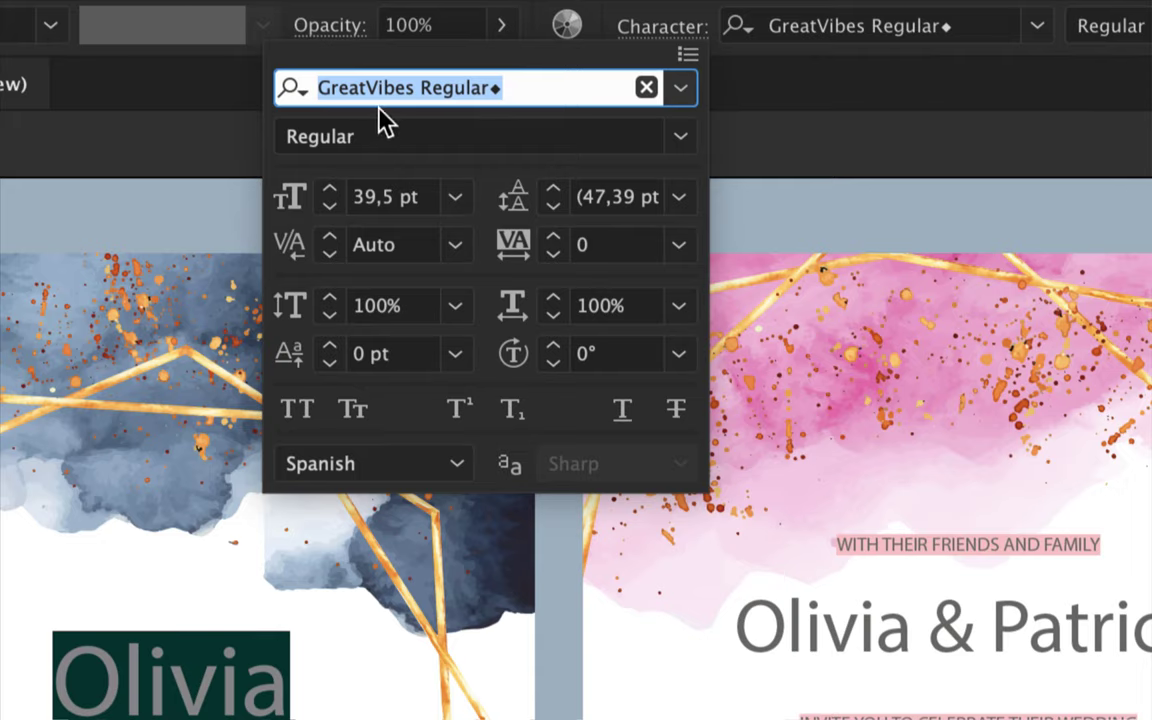
pyautogui.moveTo(444, 88); pyautogui.dragTo(359, 95)
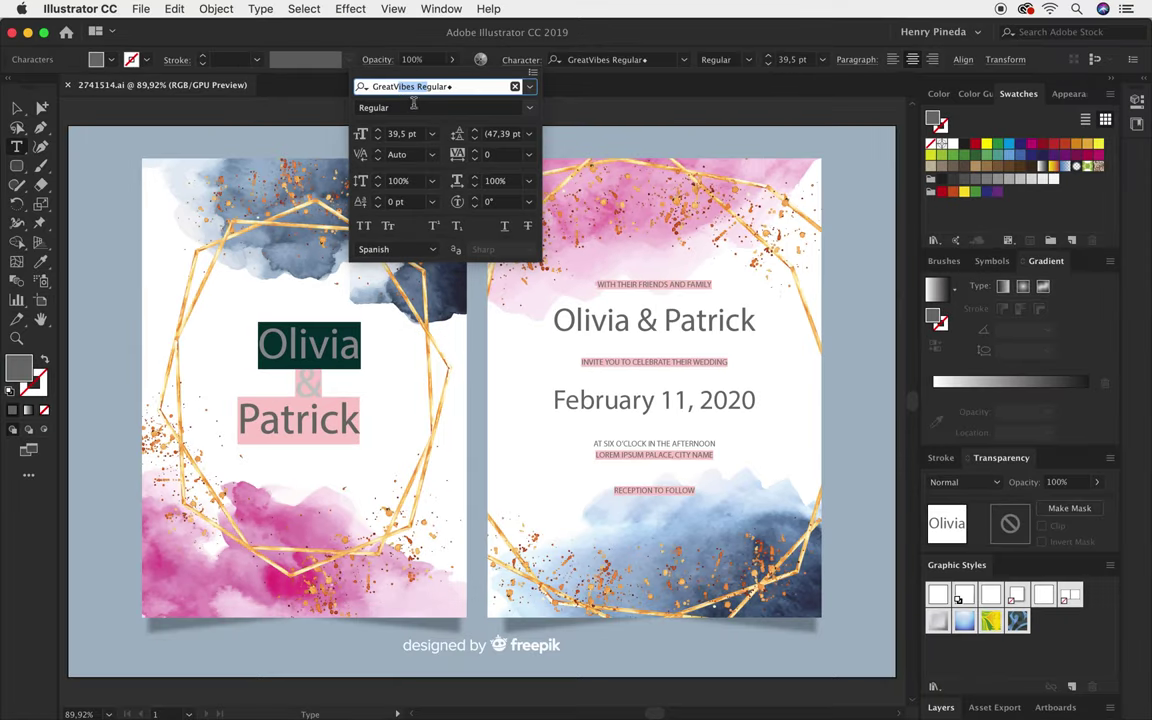
pyautogui.press('super+Tab')
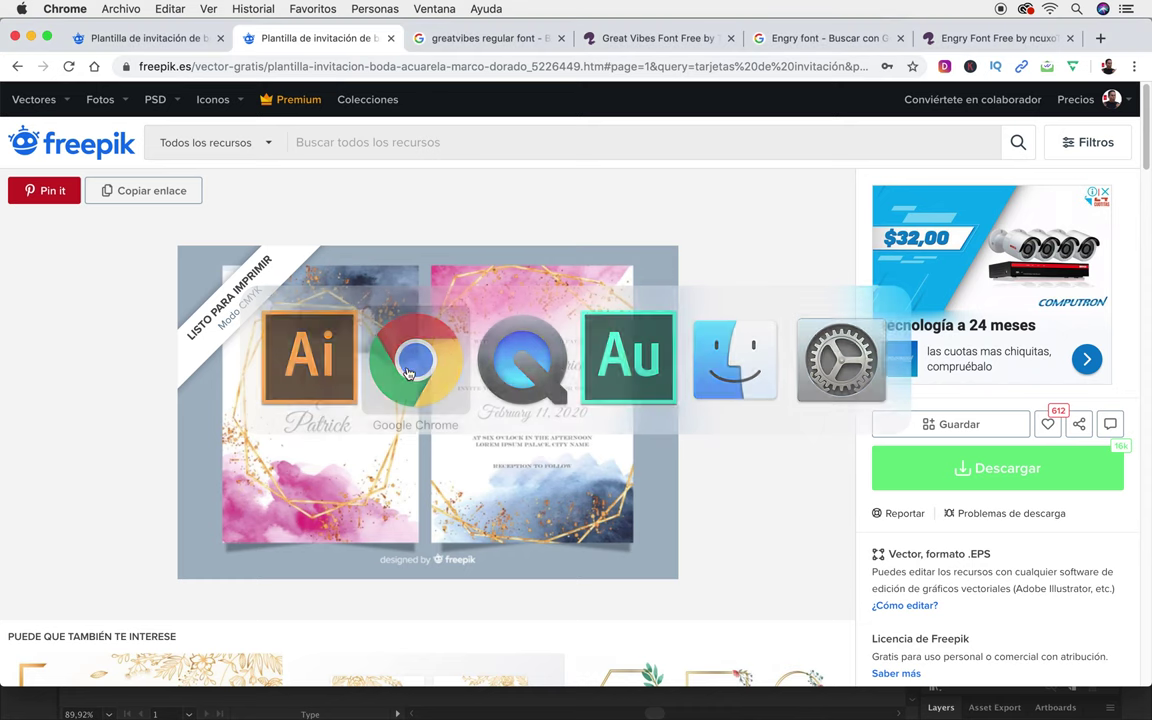
# Go from the 'greatvibes regular font' results to Font Squirrel's Great Vibes download page.
pyautogui.click(475, 40)
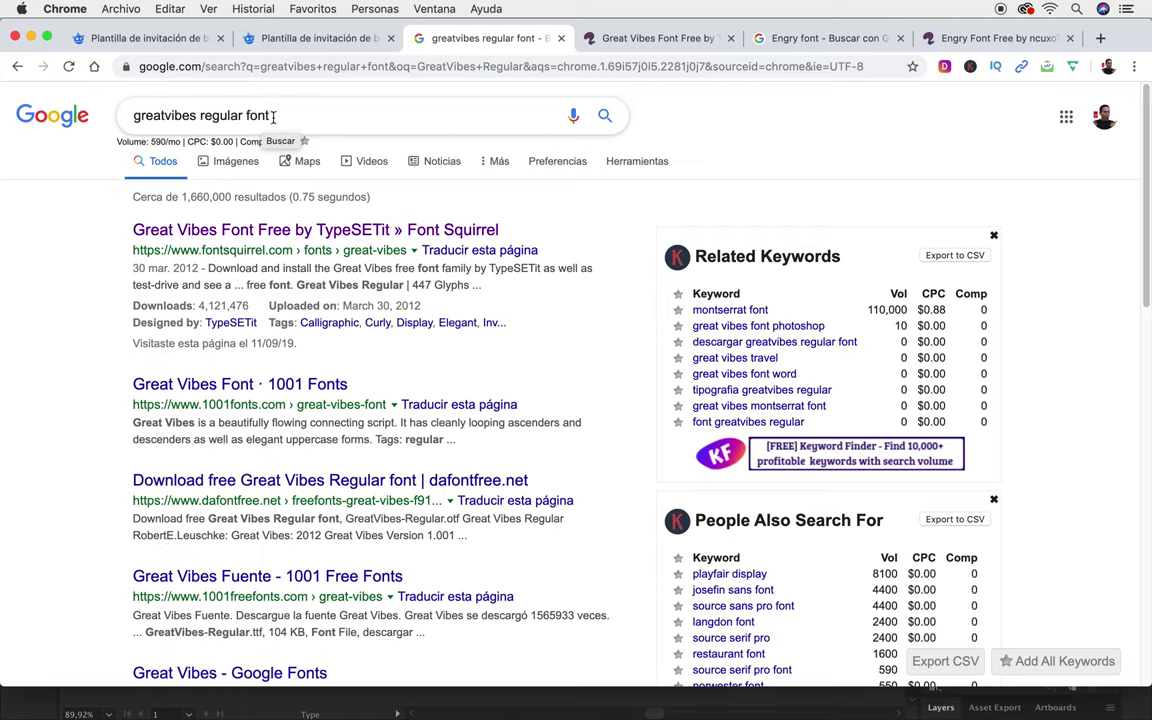
pyautogui.click(636, 40)
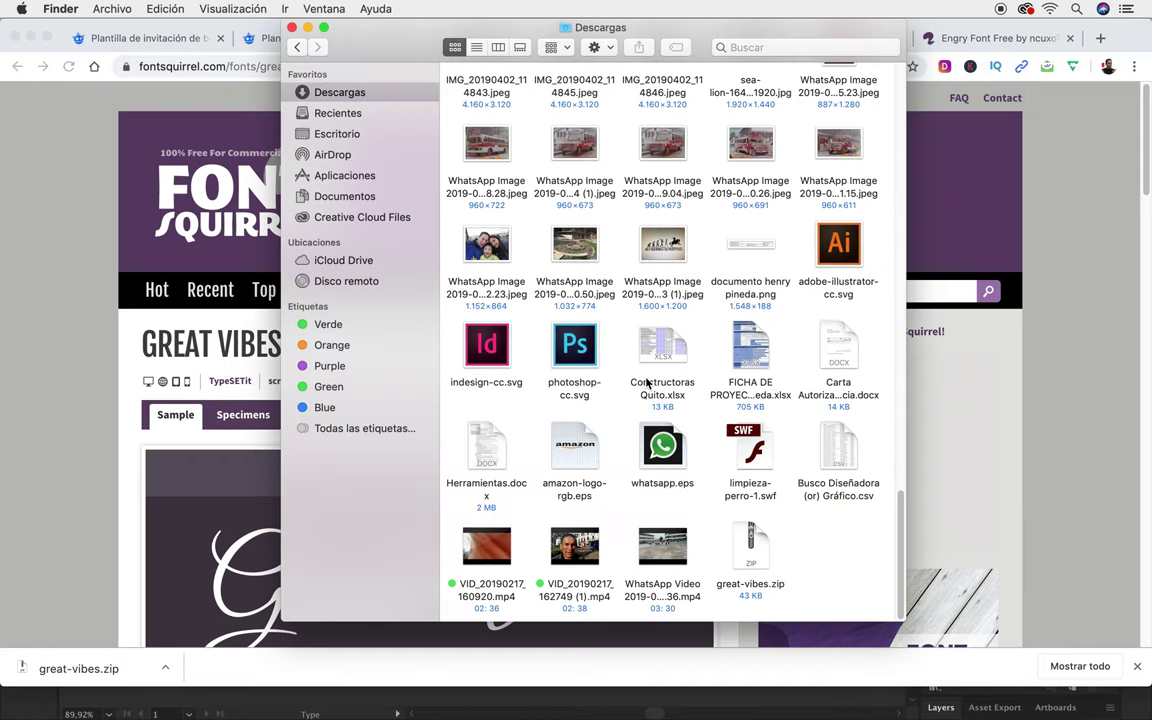
# Unzip great-vibes.zip, install GreatVibes-Regular.otf through Font Book, and return to Illustrator.
pyautogui.doubleClick(745, 540)
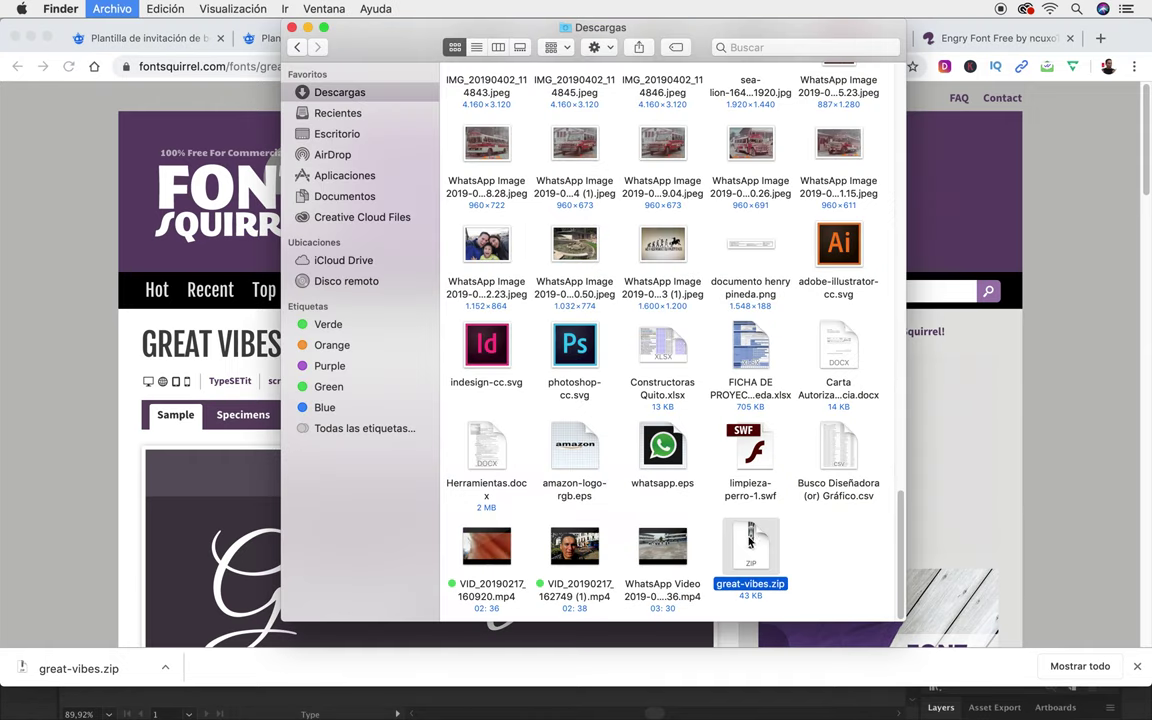
pyautogui.doubleClick(753, 548)
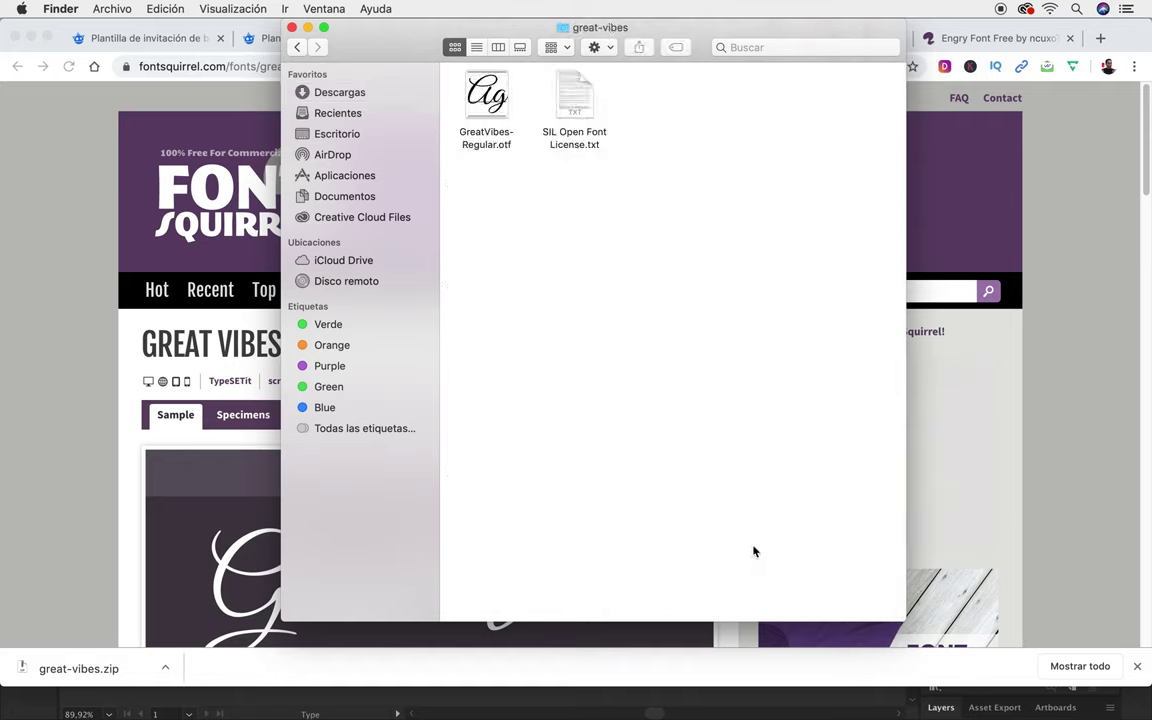
pyautogui.doubleClick(495, 92)
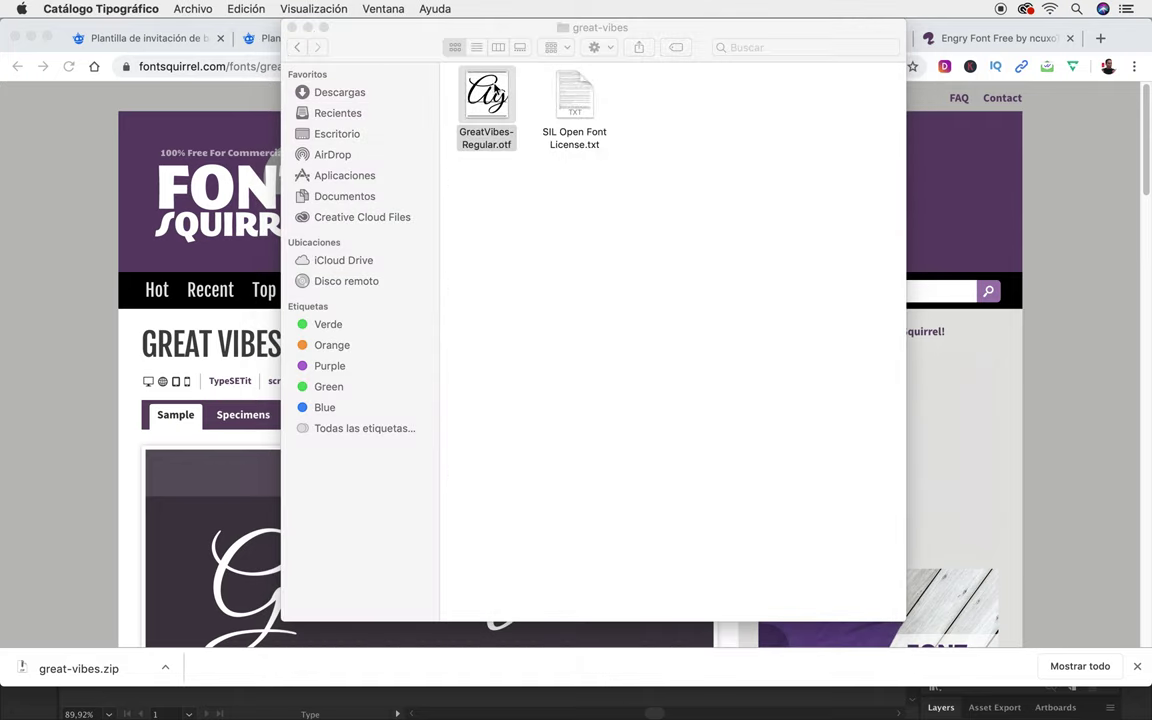
pyautogui.click(802, 391)
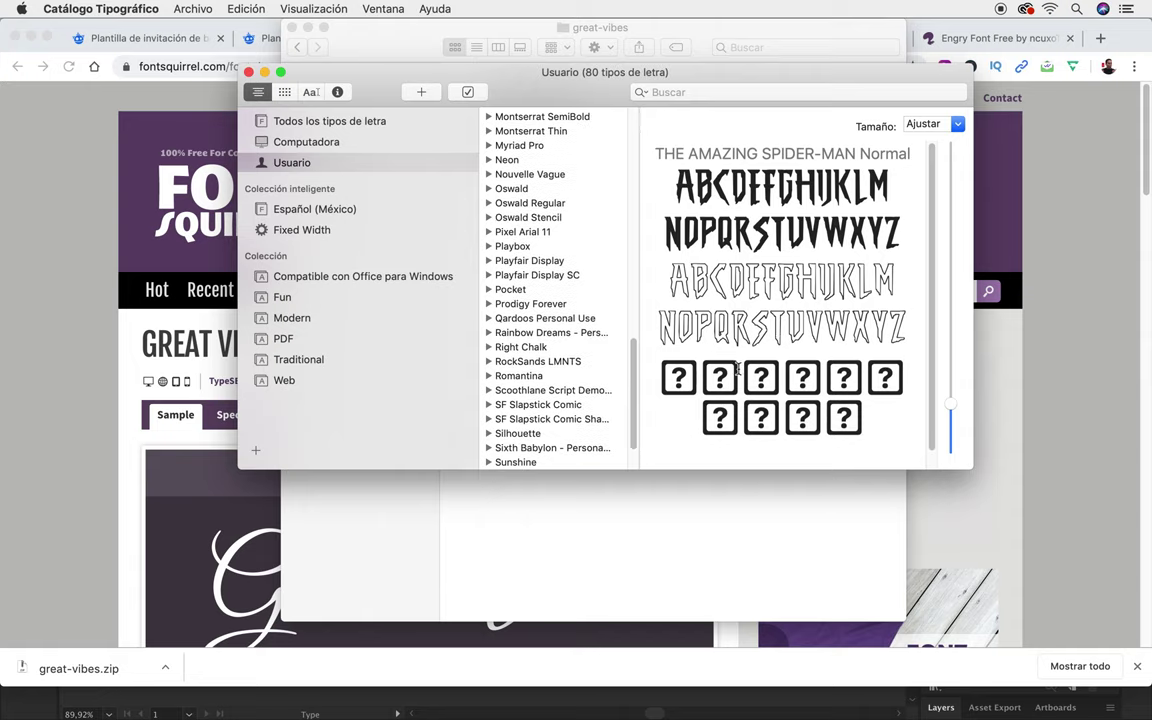
pyautogui.press('super+Tab')
pyautogui.press('super+Tab')
pyautogui.press('super+Tab')
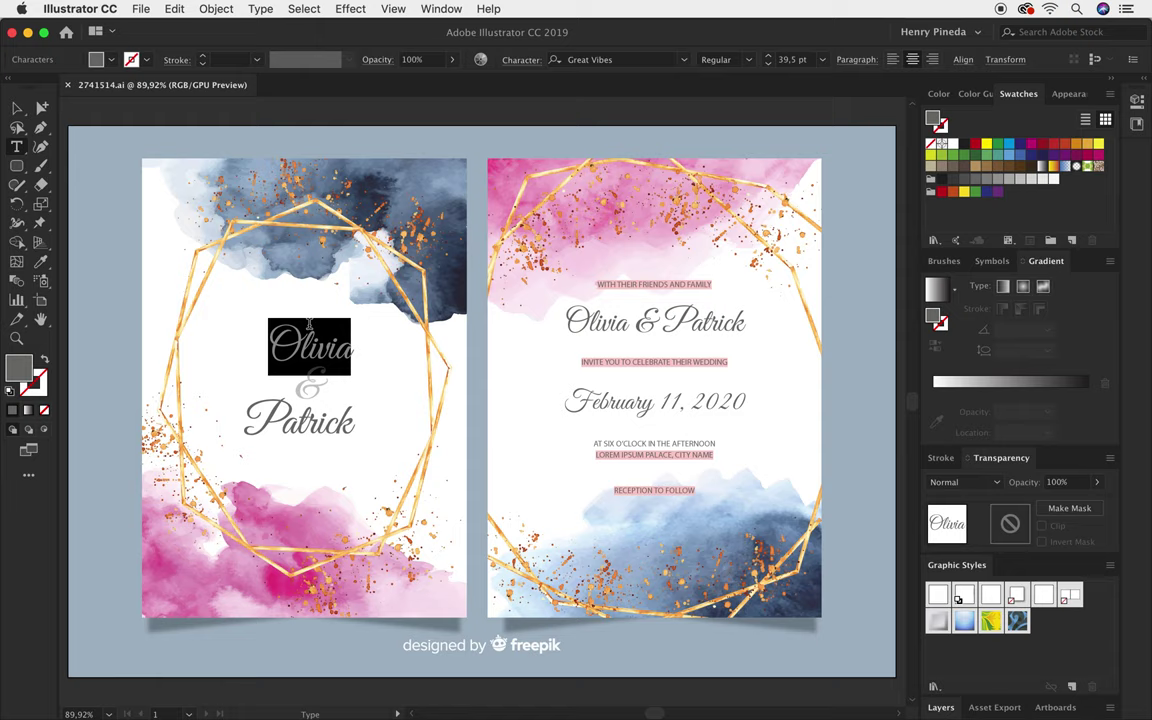
# Inspect the back card's WITH THEIR FRIENDS AND FAMILY text line without changing it.
pyautogui.click(17, 107)
pyautogui.click(80, 177)
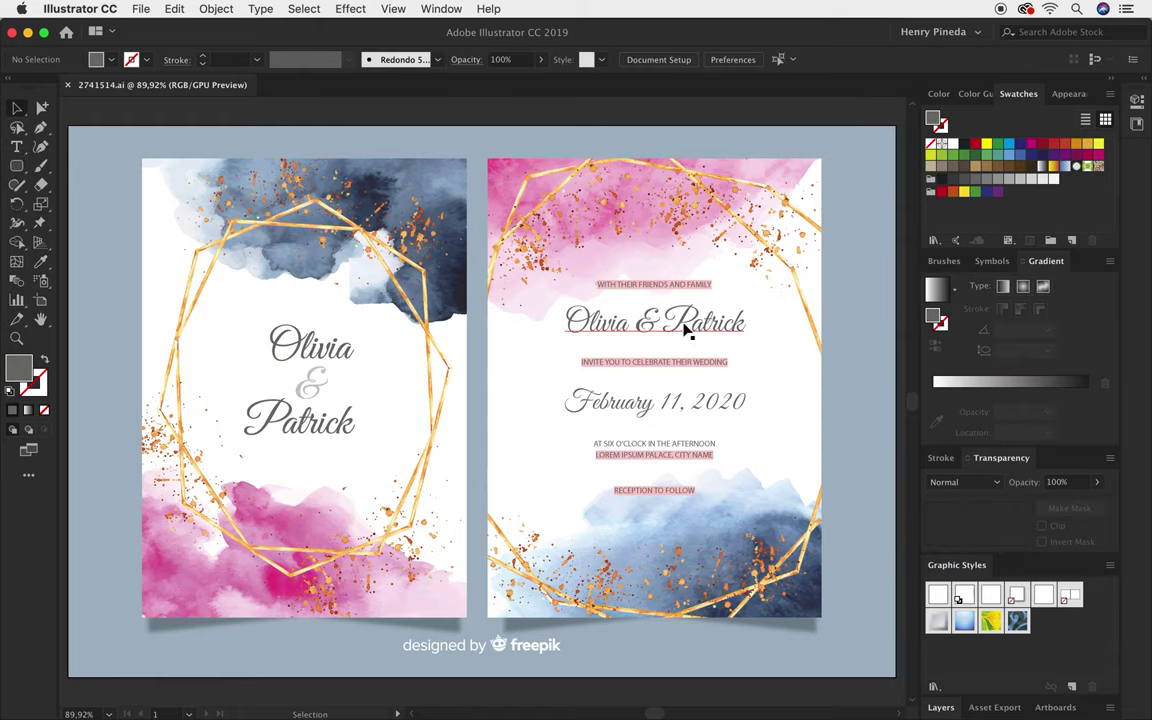
pyautogui.press('a')
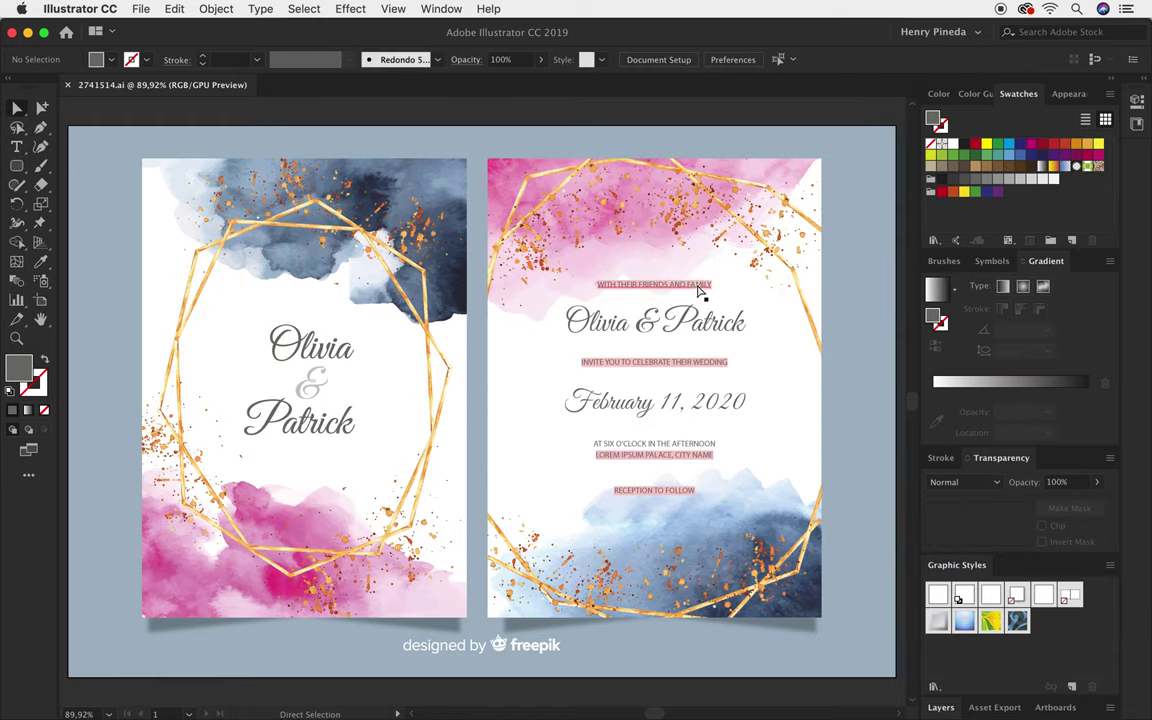
pyautogui.doubleClick(703, 289)
pyautogui.moveTo(711, 285); pyautogui.dragTo(663, 285)
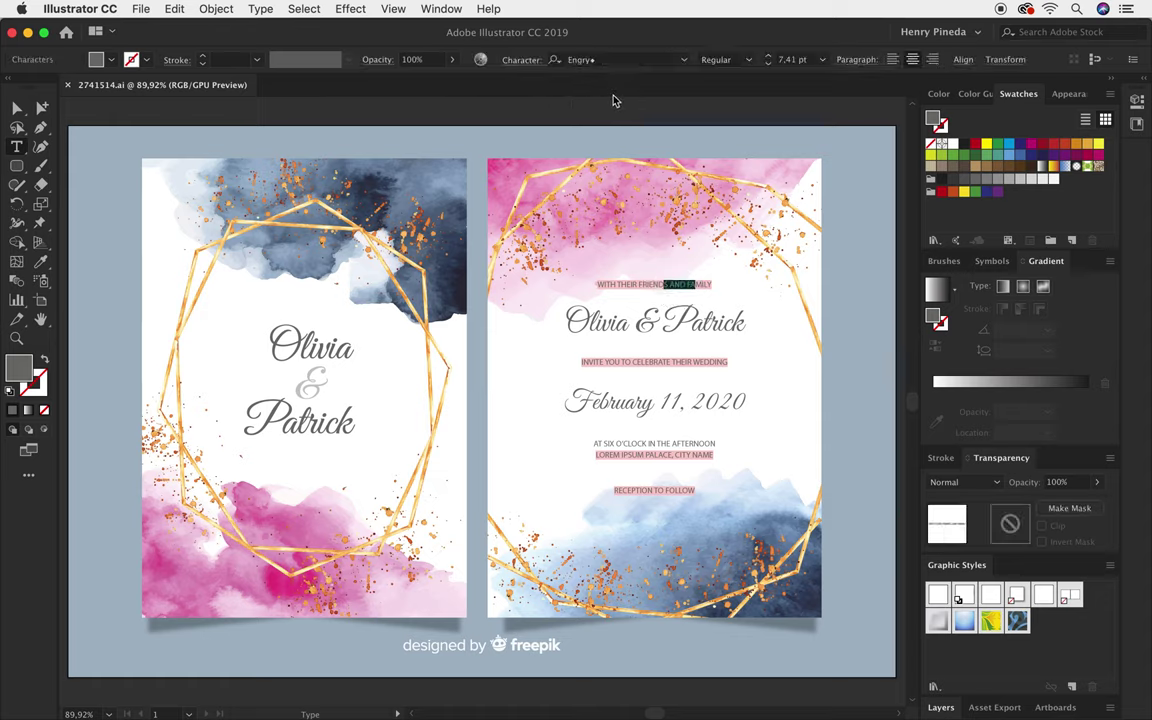
pyautogui.press('Escape')
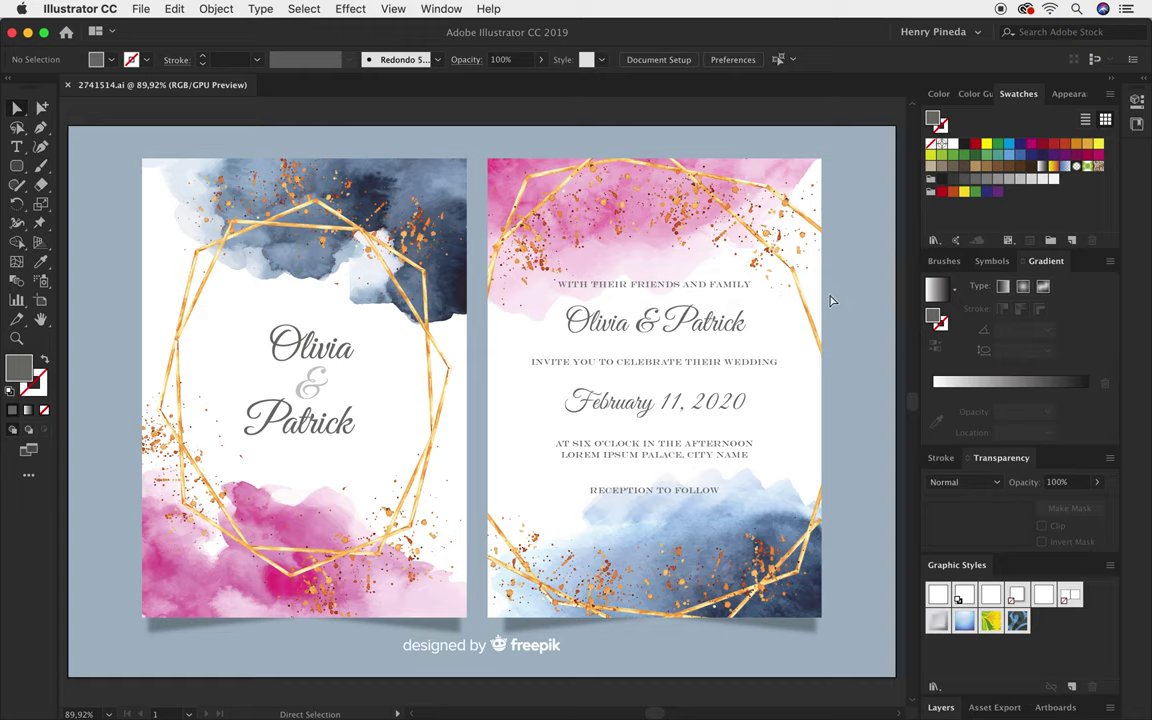
# Edit the INVITE YOU TO CELEBRATE line, undoing stray typing so CELEBRATE stays.
pyautogui.press('t')
pyautogui.click(625, 361)
pyautogui.moveTo(628, 361); pyautogui.dragTo(665, 364)
pyautogui.write('XVVXXVBXC')
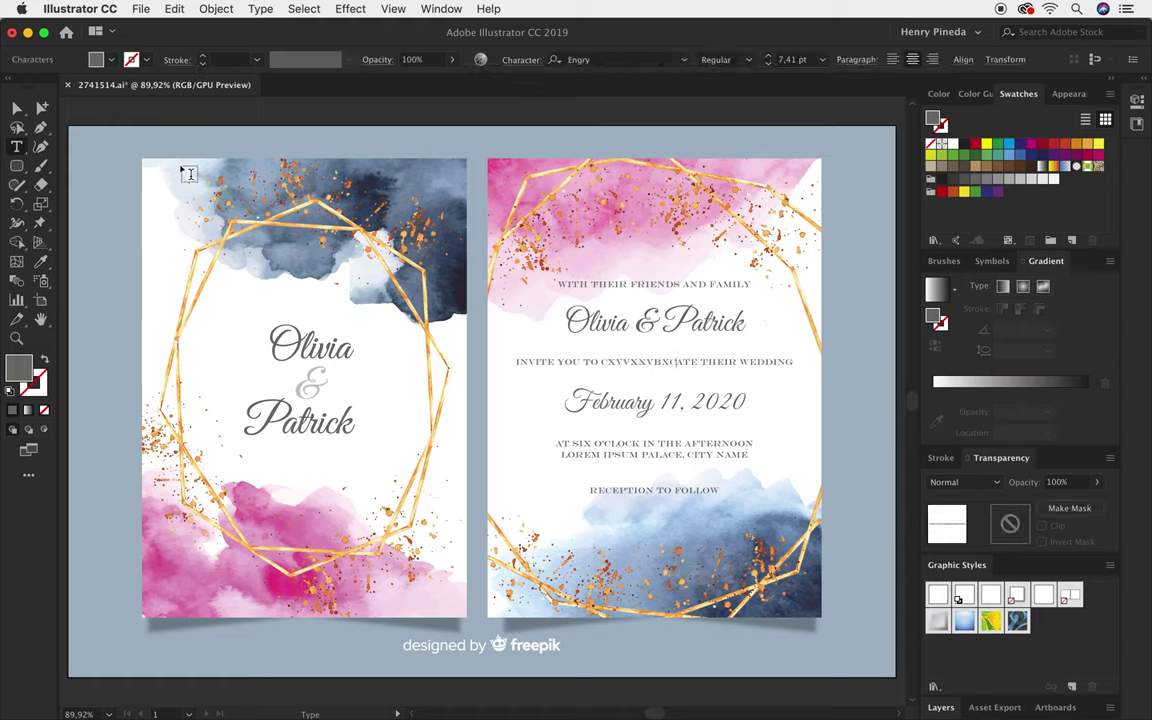
pyautogui.click(16, 107)
pyautogui.press('super+z')
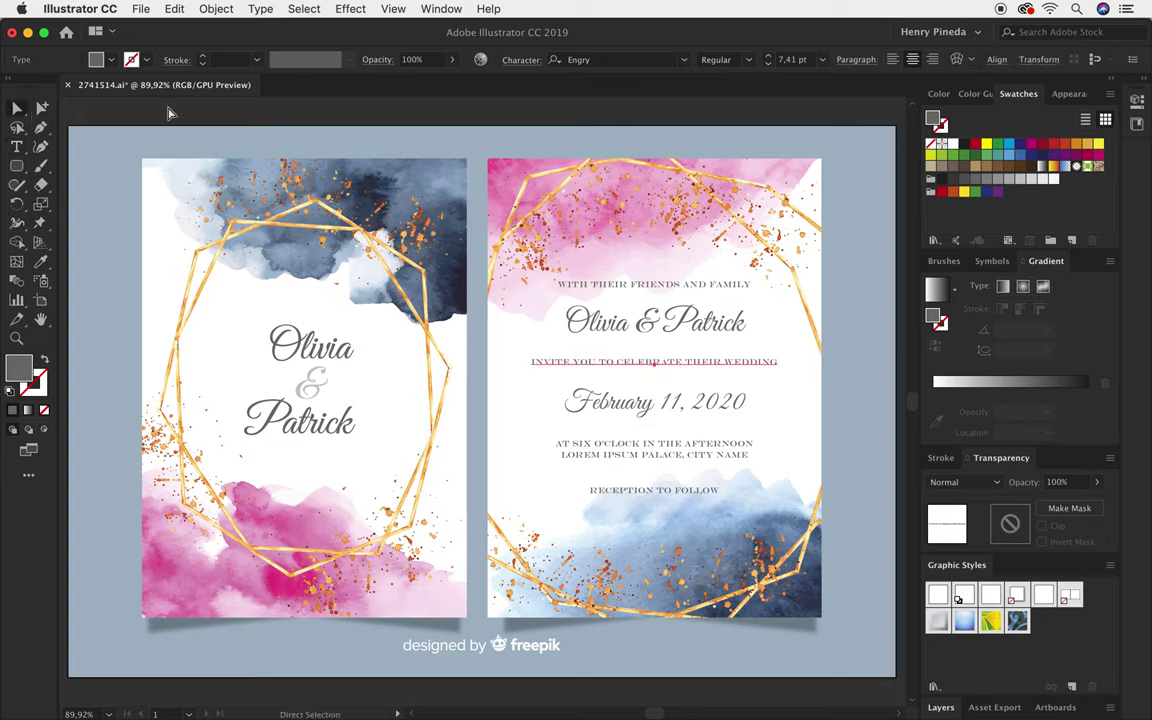
pyautogui.click(168, 113)
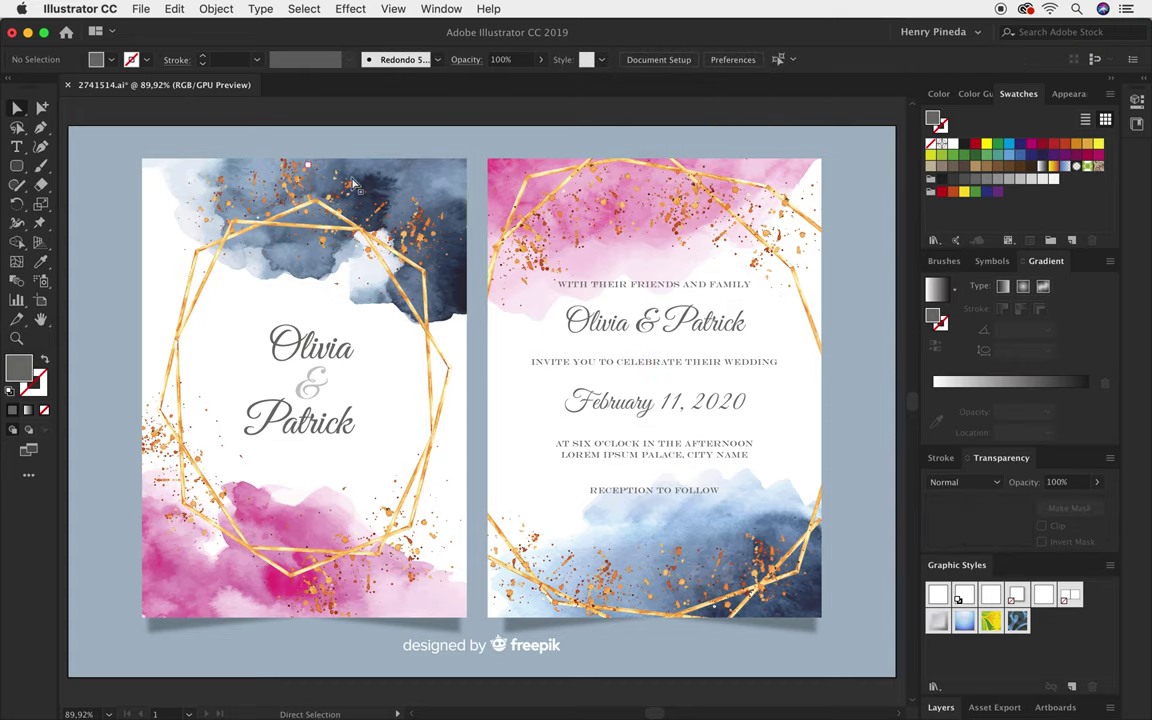
# Open the Layers panel listing DESIGNED, OBJECTS and BACKGROUND, and dock it with the panels.
pyautogui.click(940, 707)
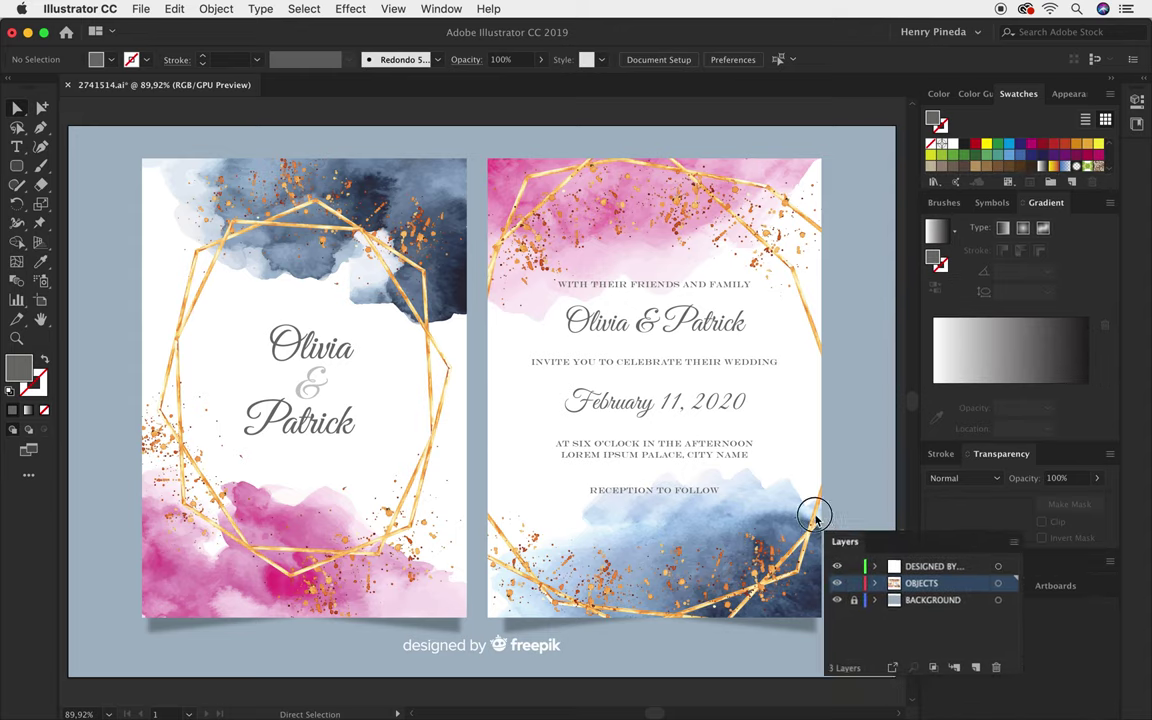
pyautogui.moveTo(944, 593); pyautogui.dragTo(726, 207)
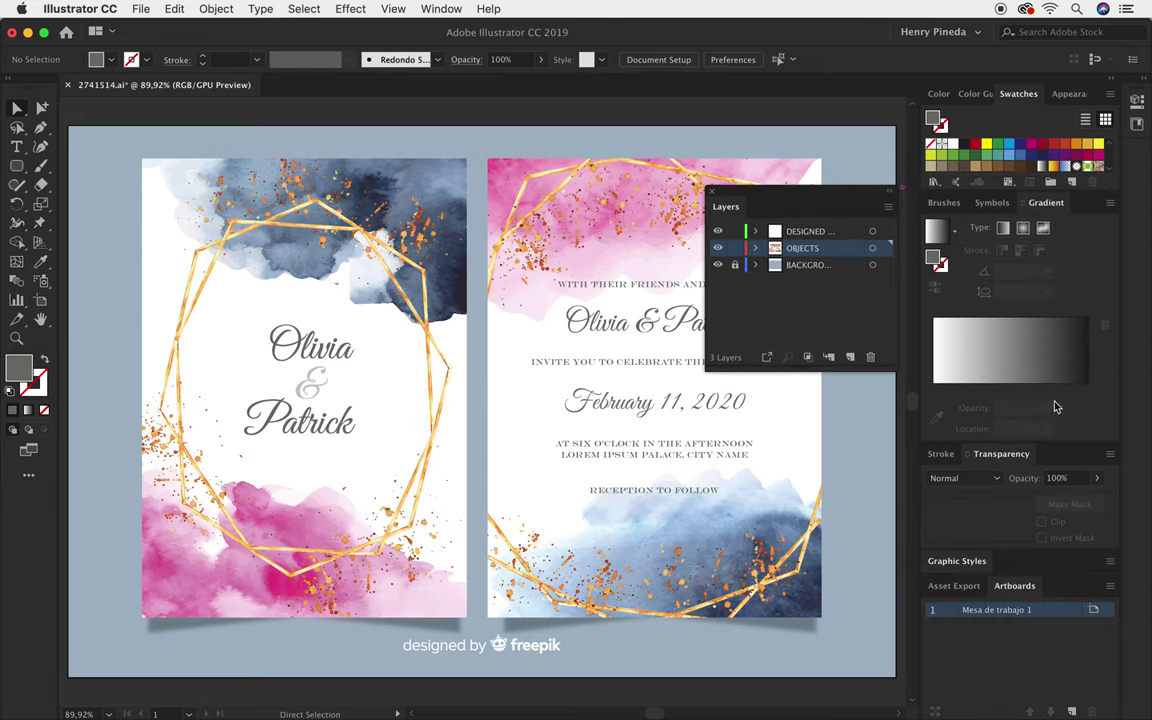
pyautogui.click(432, 9)
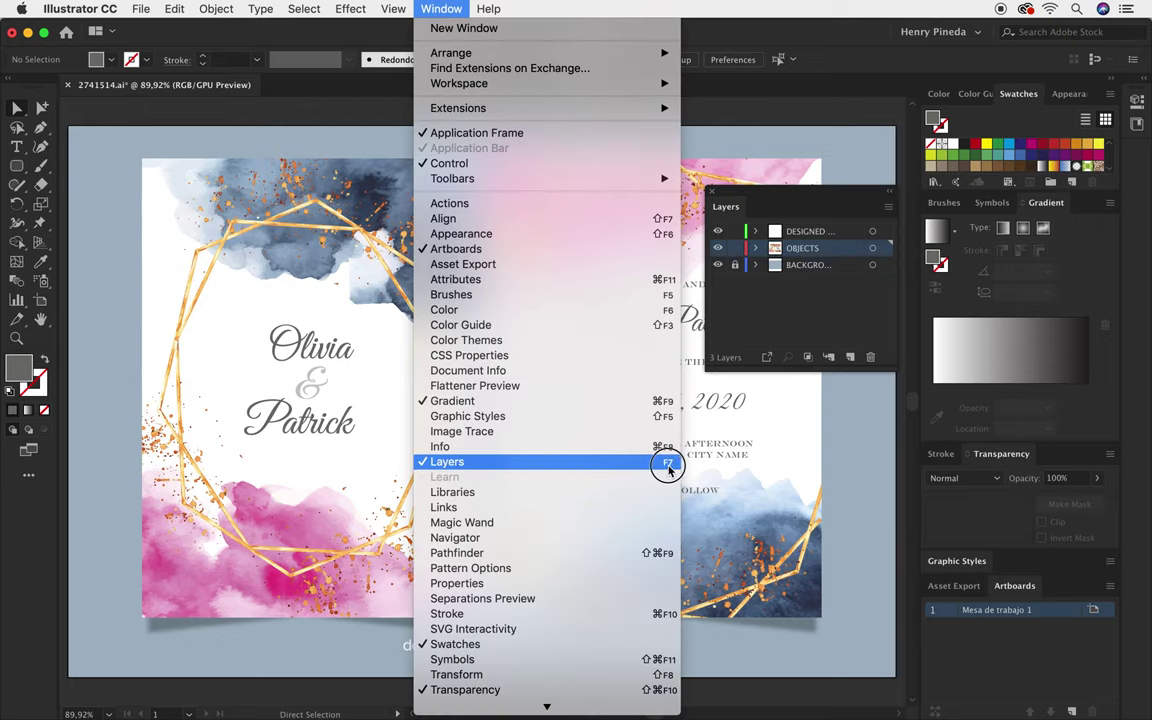
pyautogui.press('Escape')
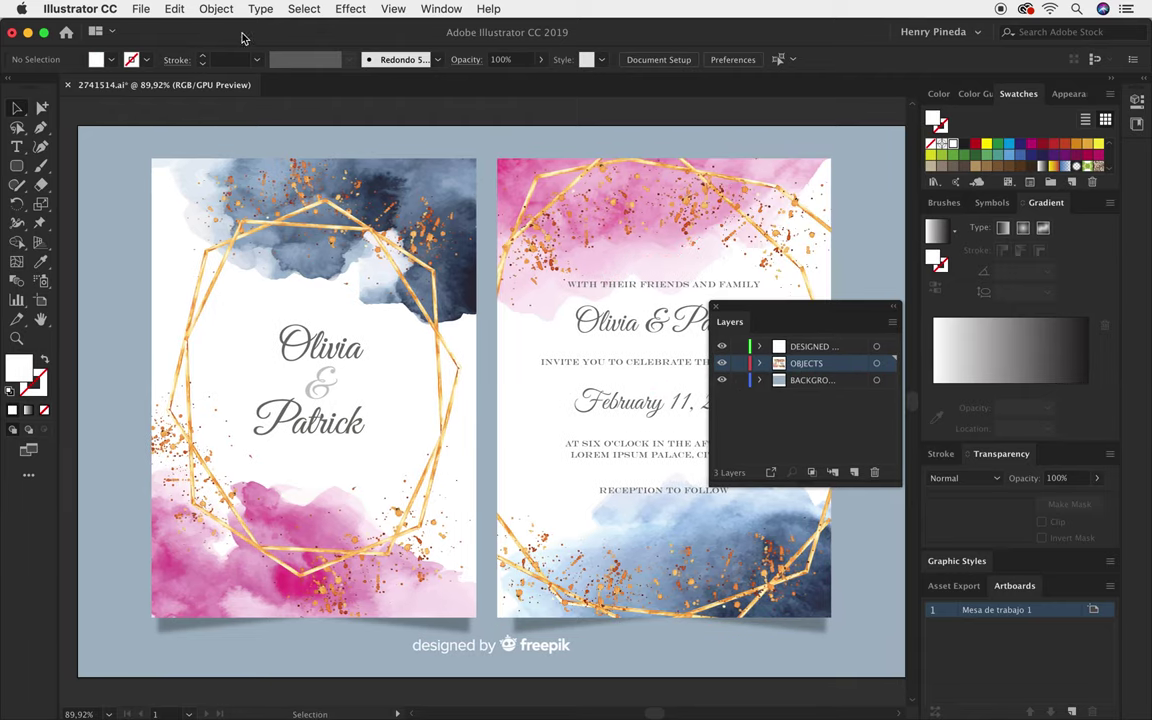
pyautogui.click(214, 9)
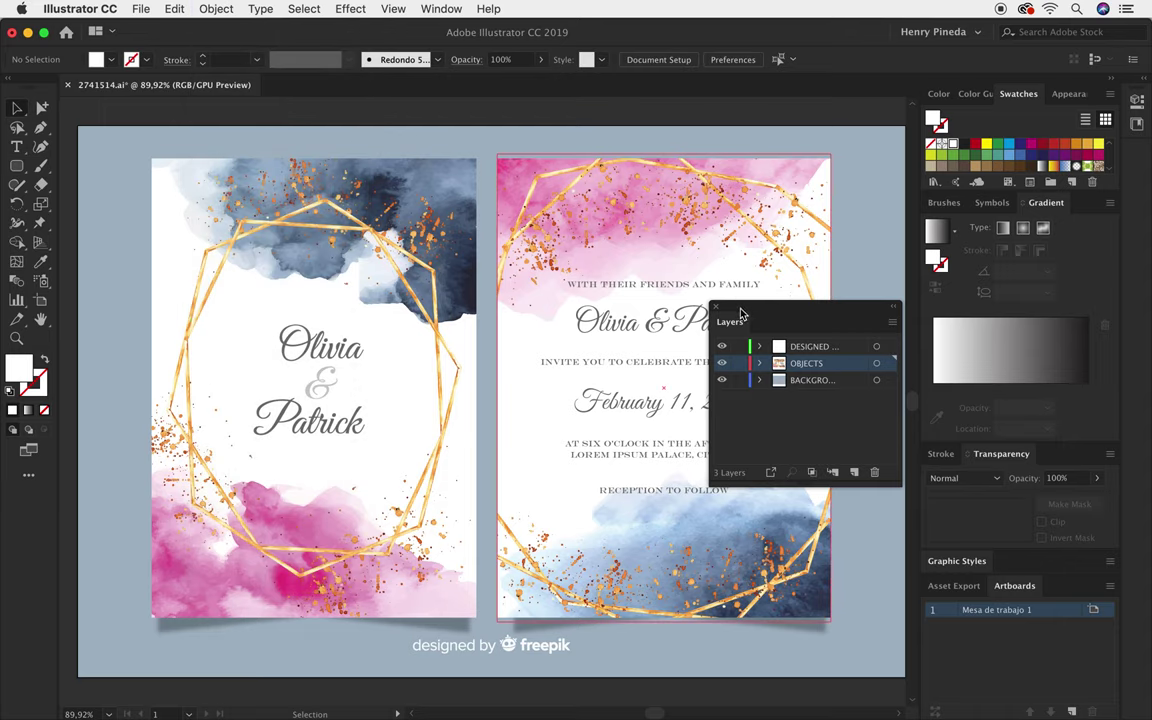
pyautogui.moveTo(741, 314); pyautogui.dragTo(961, 303)
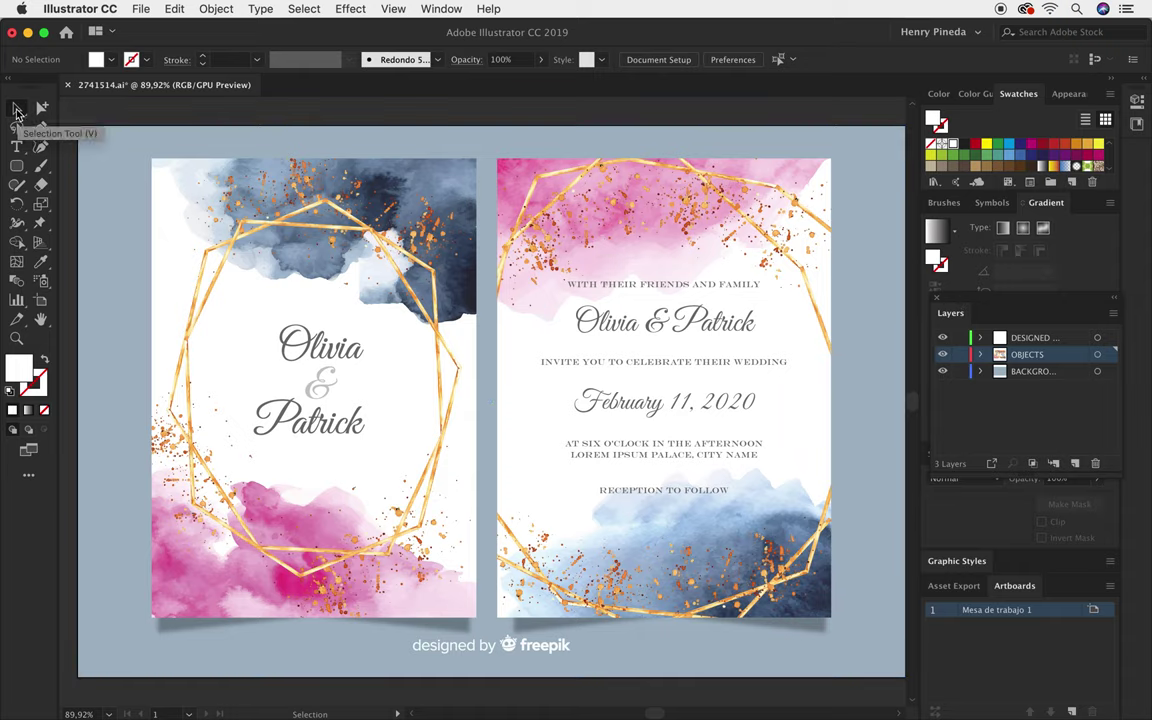
# Select the front card's gold frame group, then the back card's artwork group.
pyautogui.moveTo(15, 109); pyautogui.dragTo(88, 112)
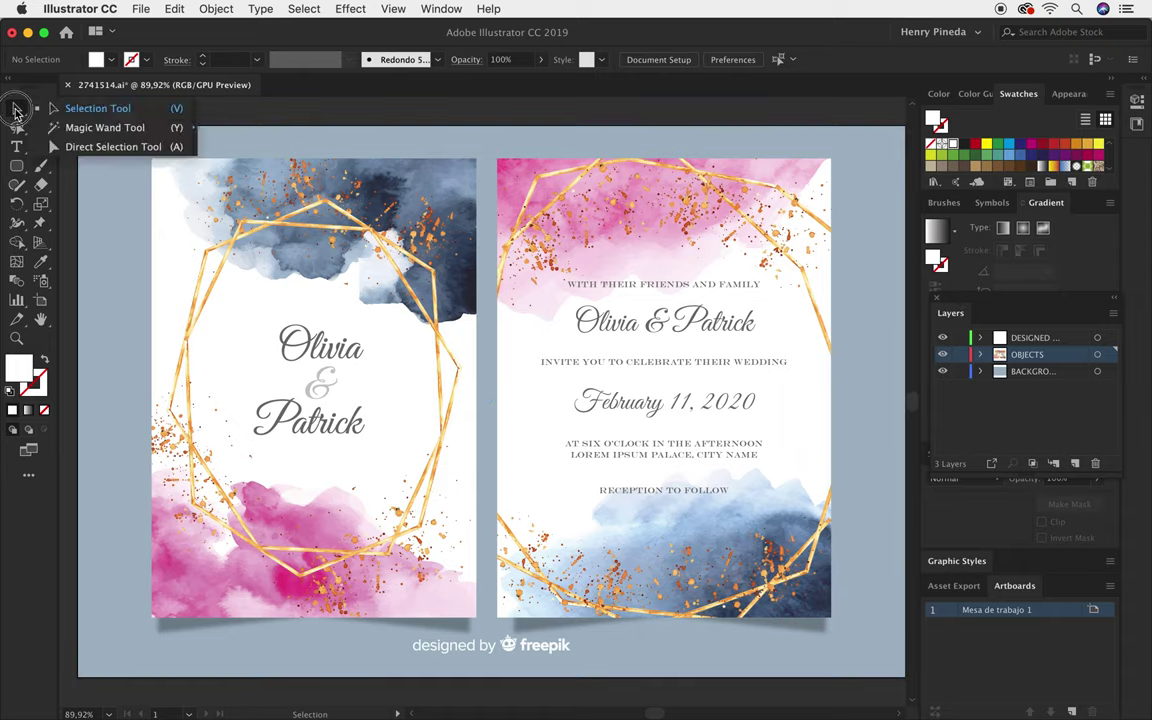
pyautogui.click(349, 352)
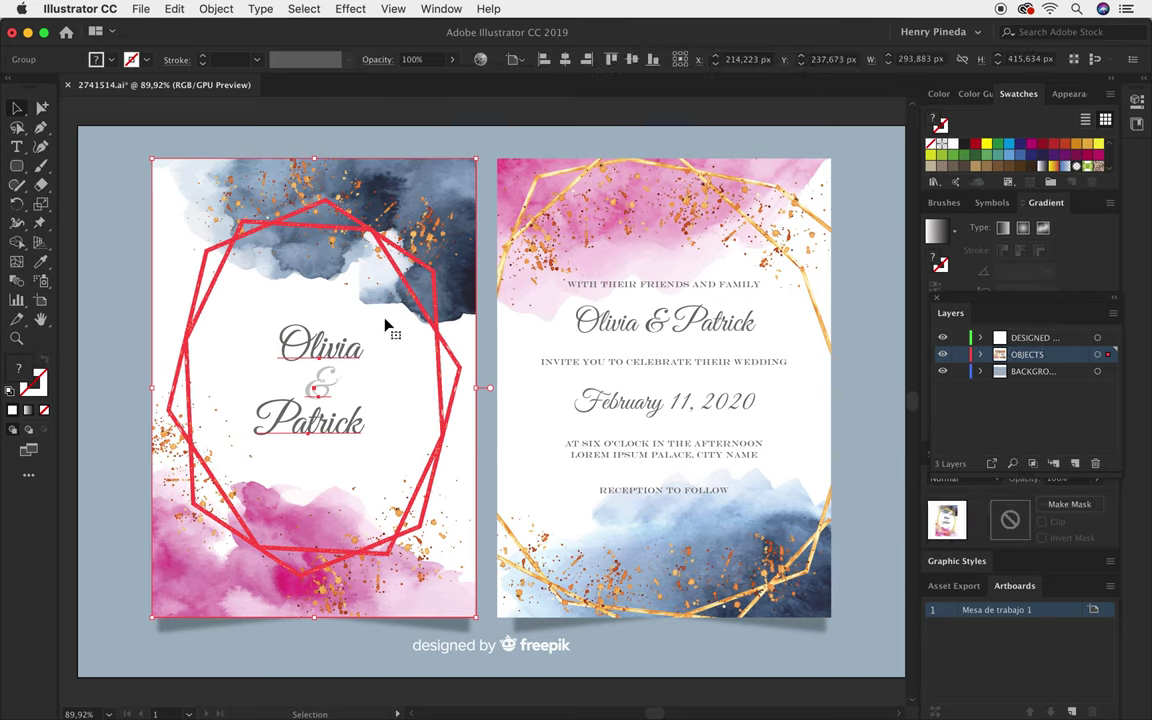
pyautogui.click(686, 292)
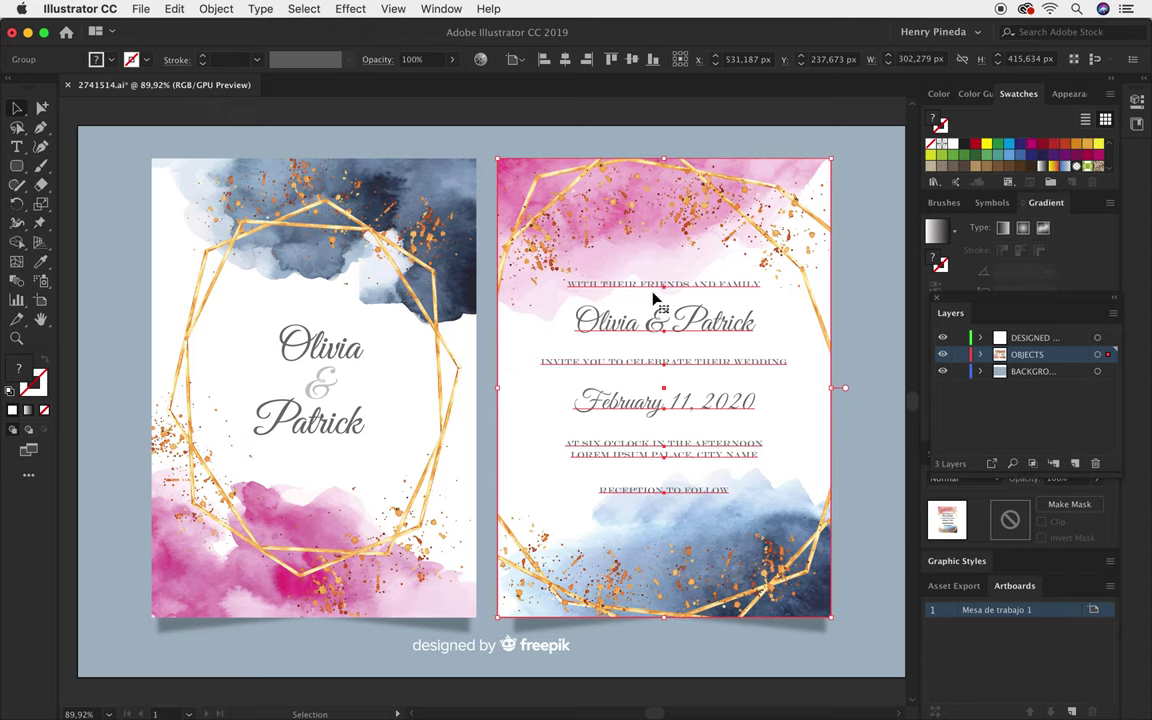
# Toggle Outline view to inspect both cards' paths, return to Preview, and zoom out to 66.67%.
pyautogui.click(393, 8)
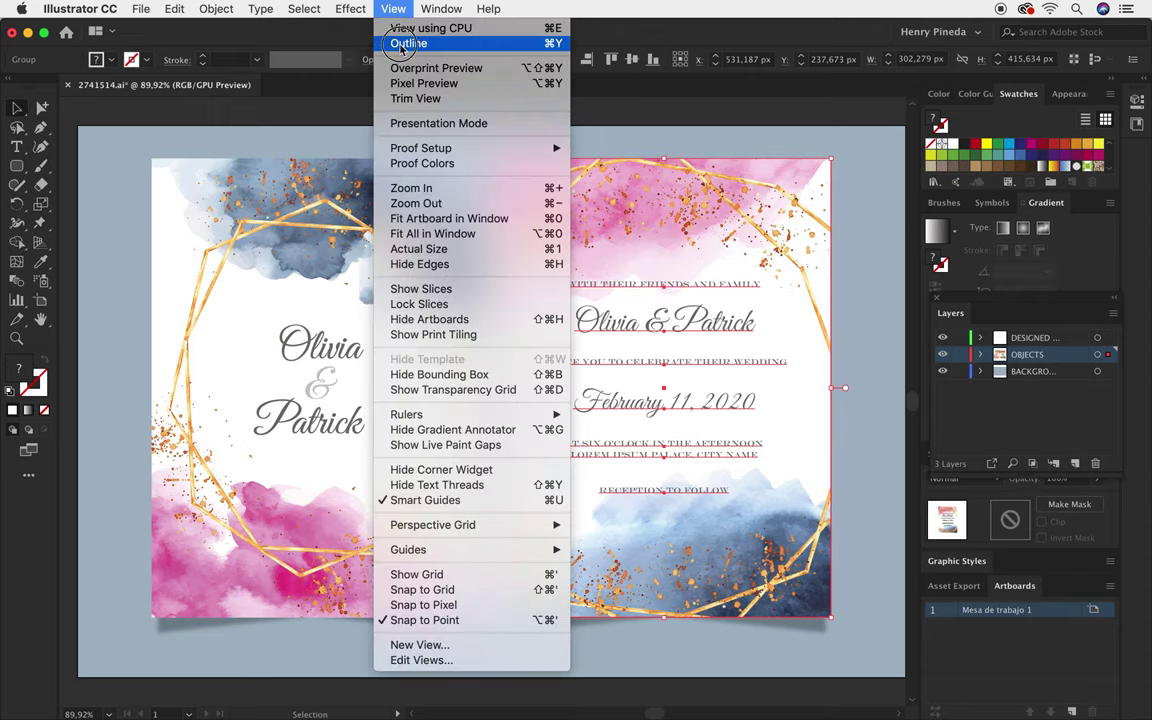
pyautogui.click(378, 40)
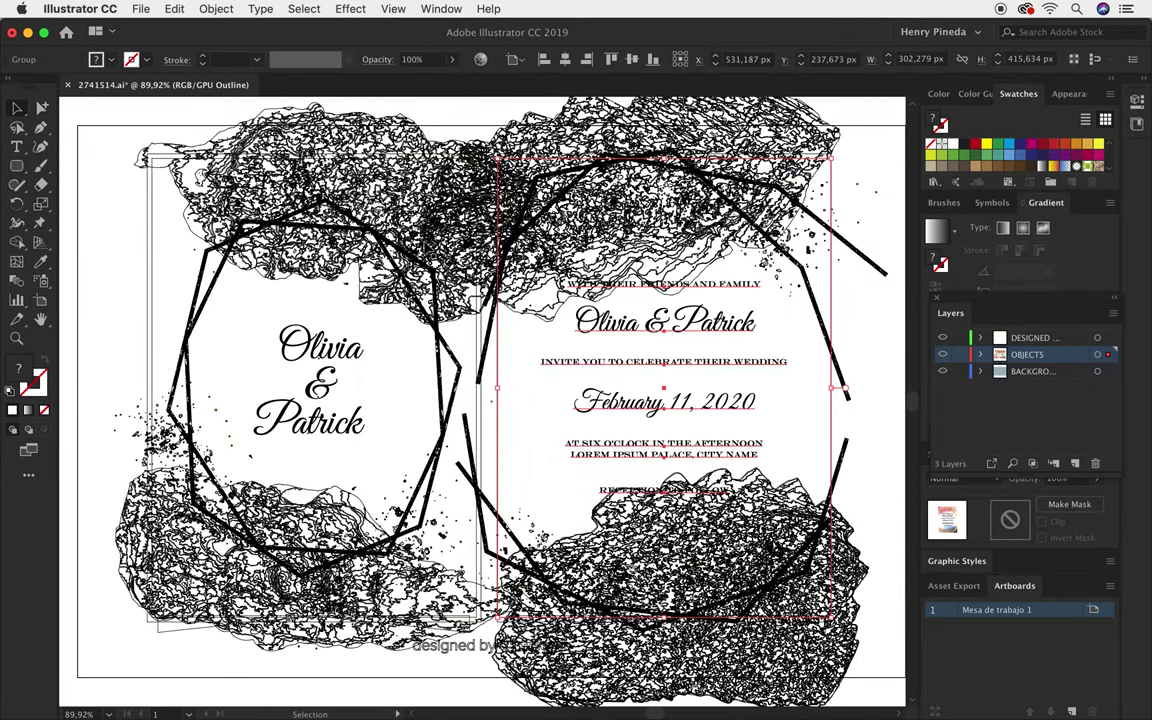
pyautogui.press('a')
pyautogui.press('v')
pyautogui.hotkey('ctrl', 'y')
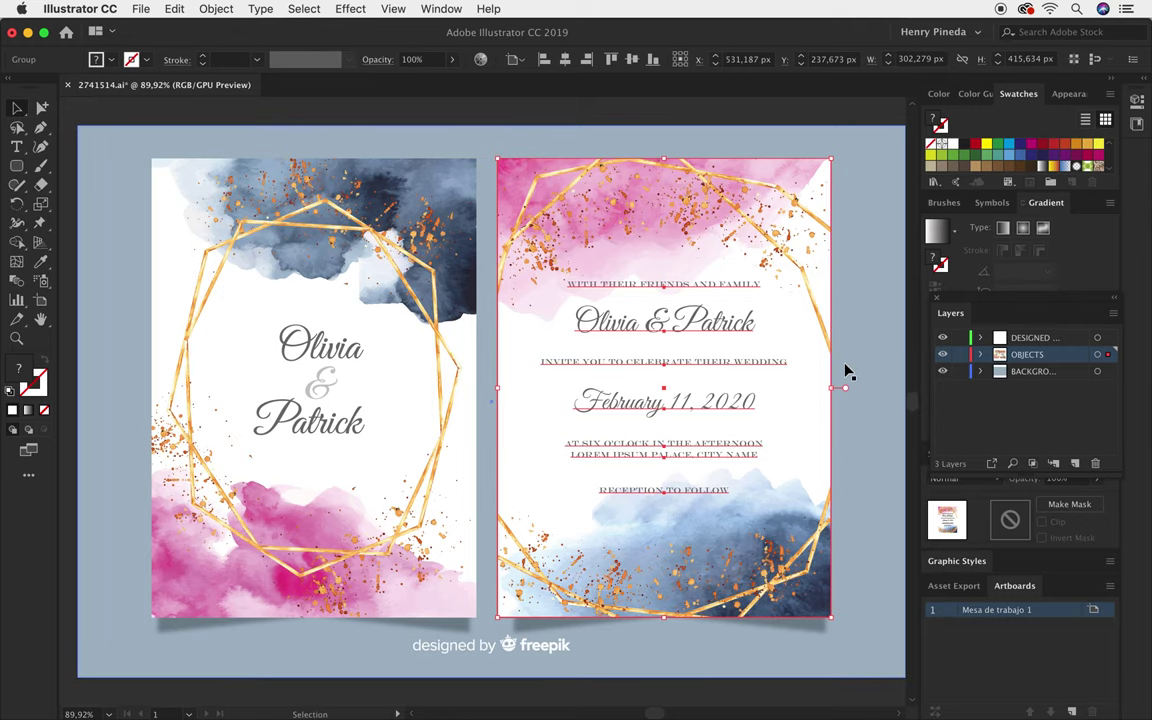
pyautogui.hotkey('ctrl', 'y')
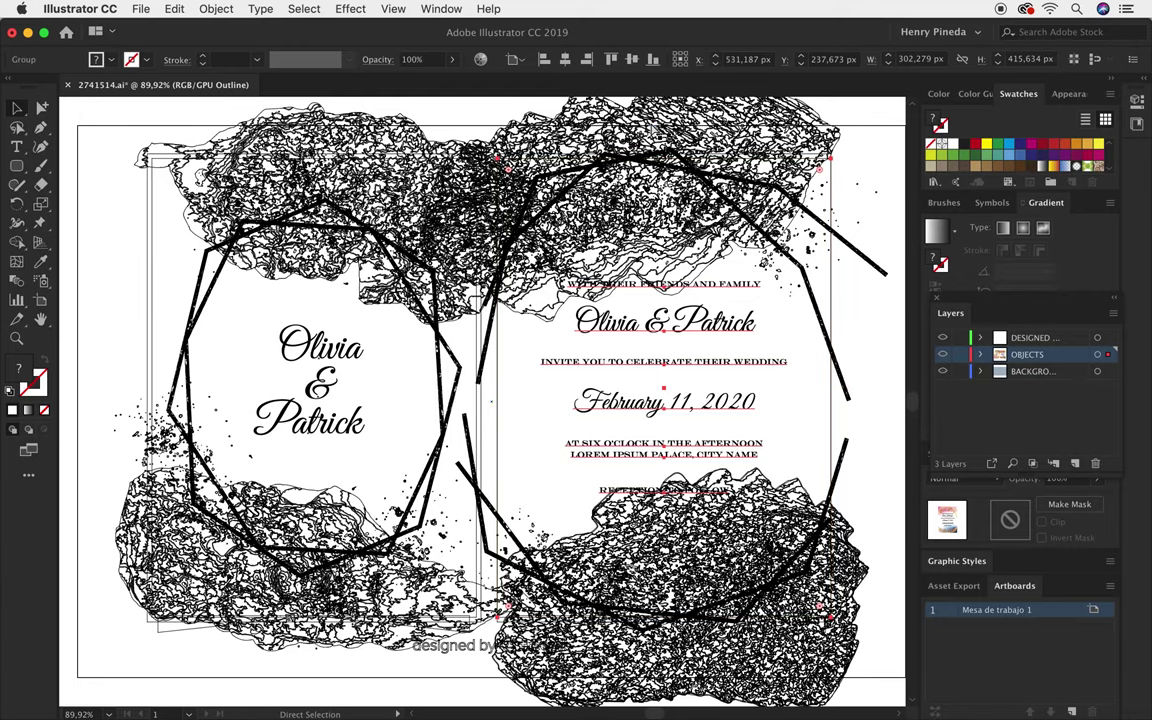
pyautogui.hotkey('ctrl', 'y')
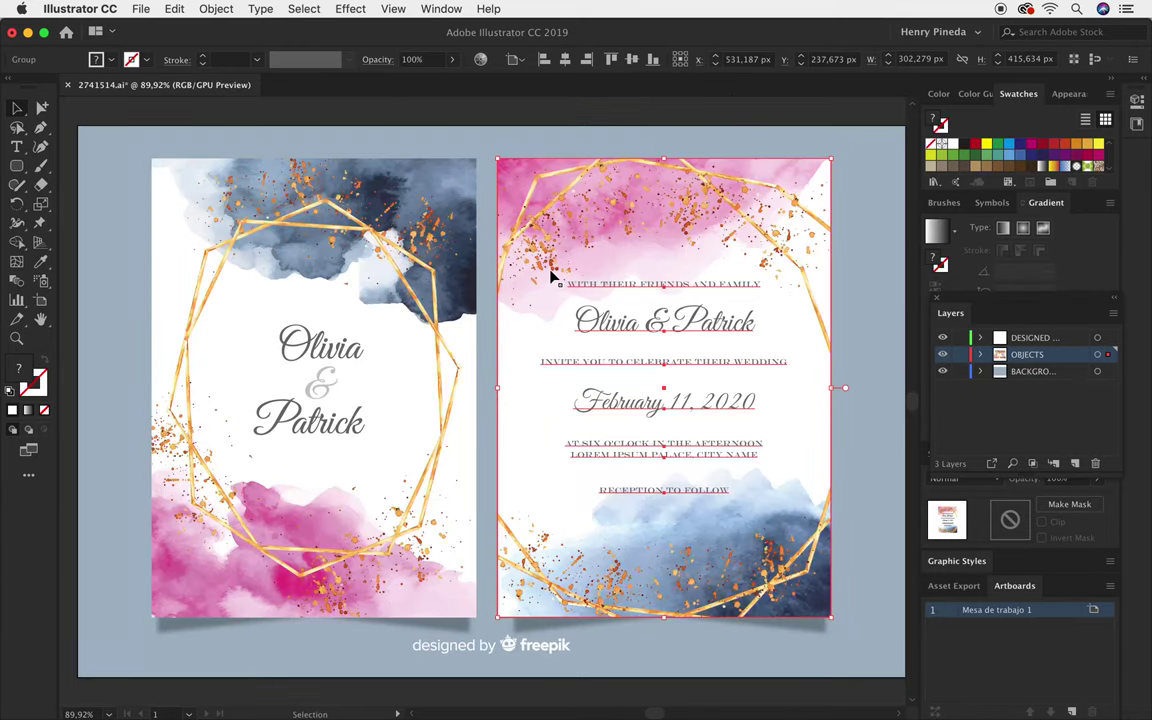
pyautogui.hotkey('ctrl', '-')
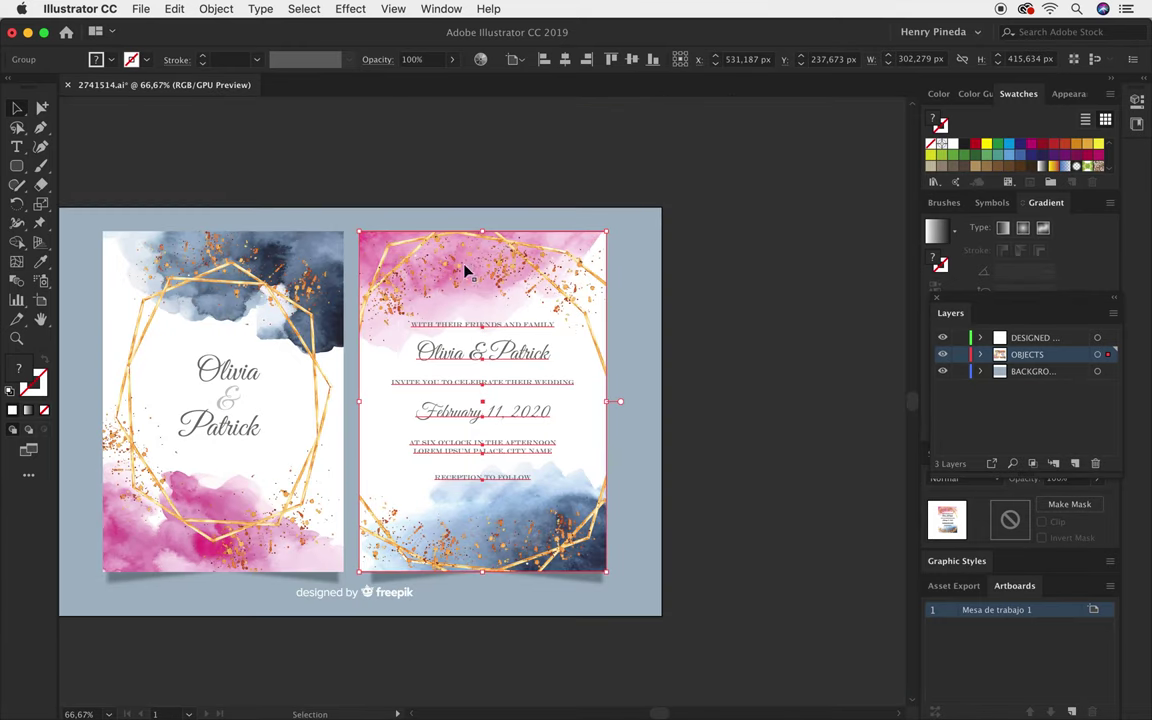
# Move the back card straight right off the artboard, then recentre the view.
pyautogui.moveTo(408, 267); pyautogui.dragTo(737, 303)
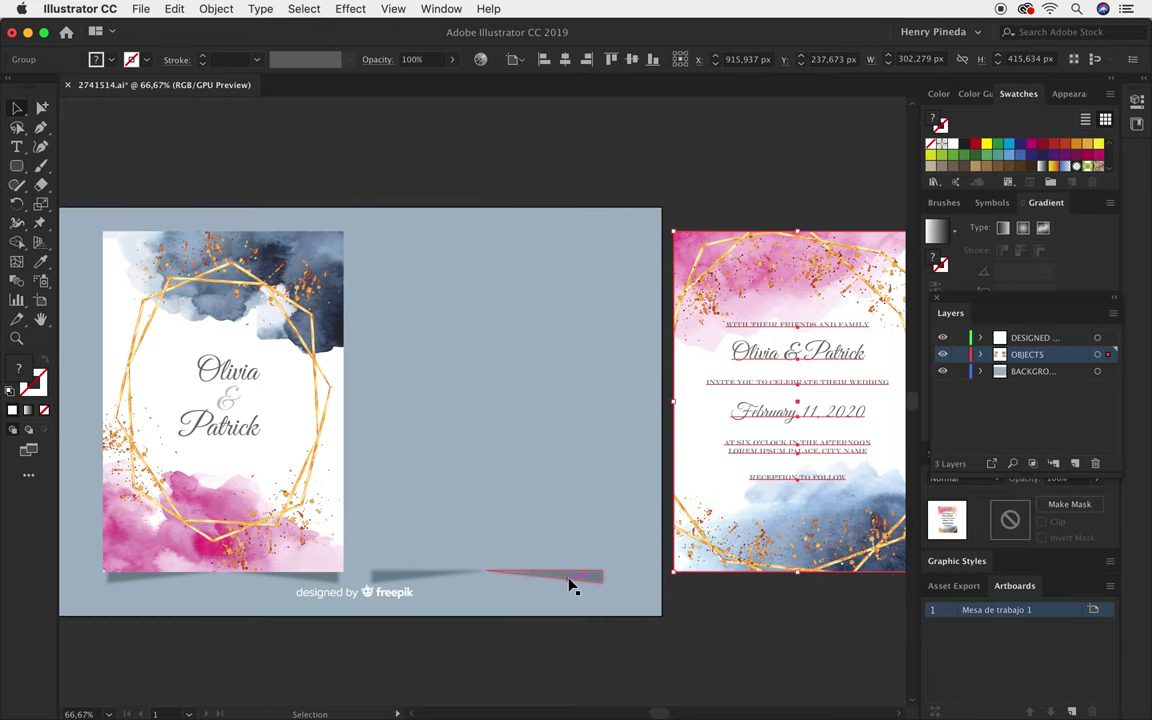
pyautogui.hotkey('ctrl', 'z')
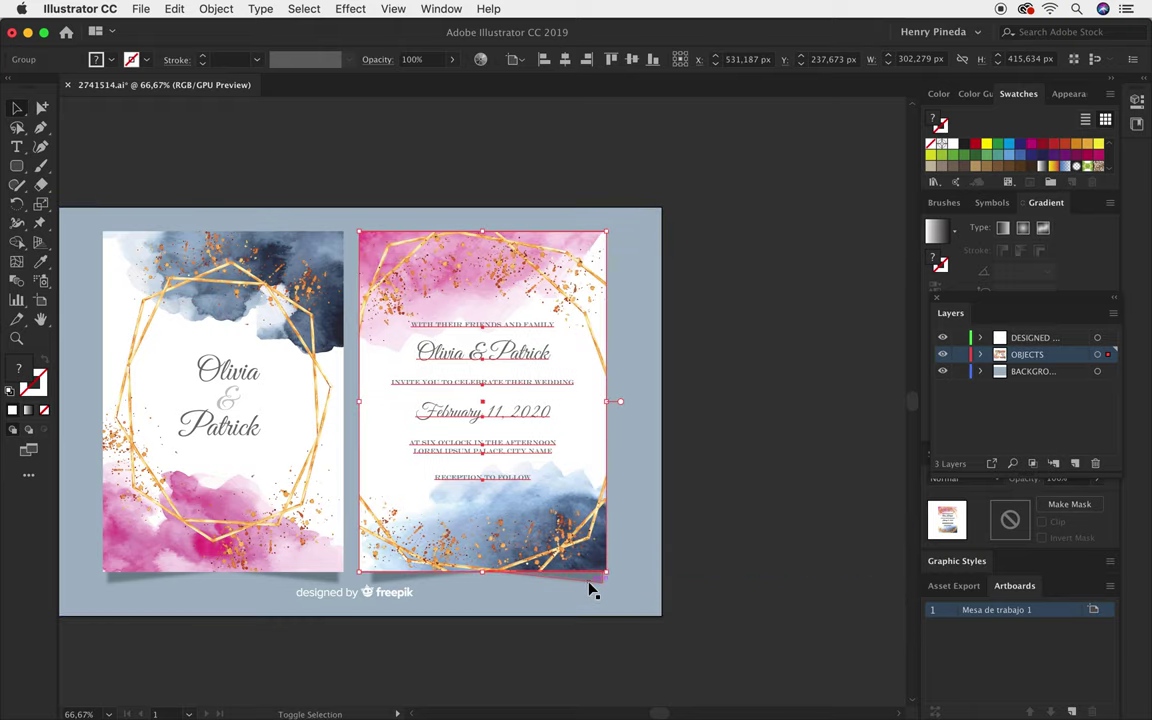
pyautogui.moveTo(434, 470)
pyautogui.mouseDown()
pyautogui.moveTo(713, 468)
pyautogui.moveTo(599, 167)
pyautogui.mouseUp()
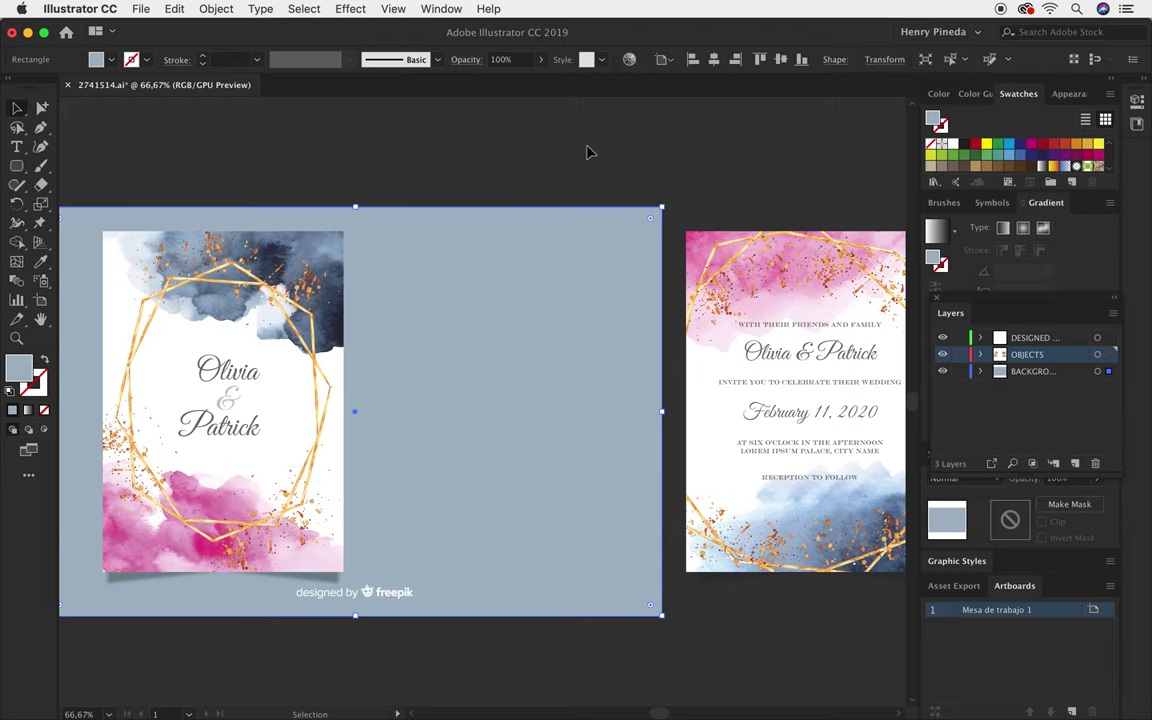
pyautogui.click(590, 152)
pyautogui.moveTo(447, 377); pyautogui.dragTo(542, 370)
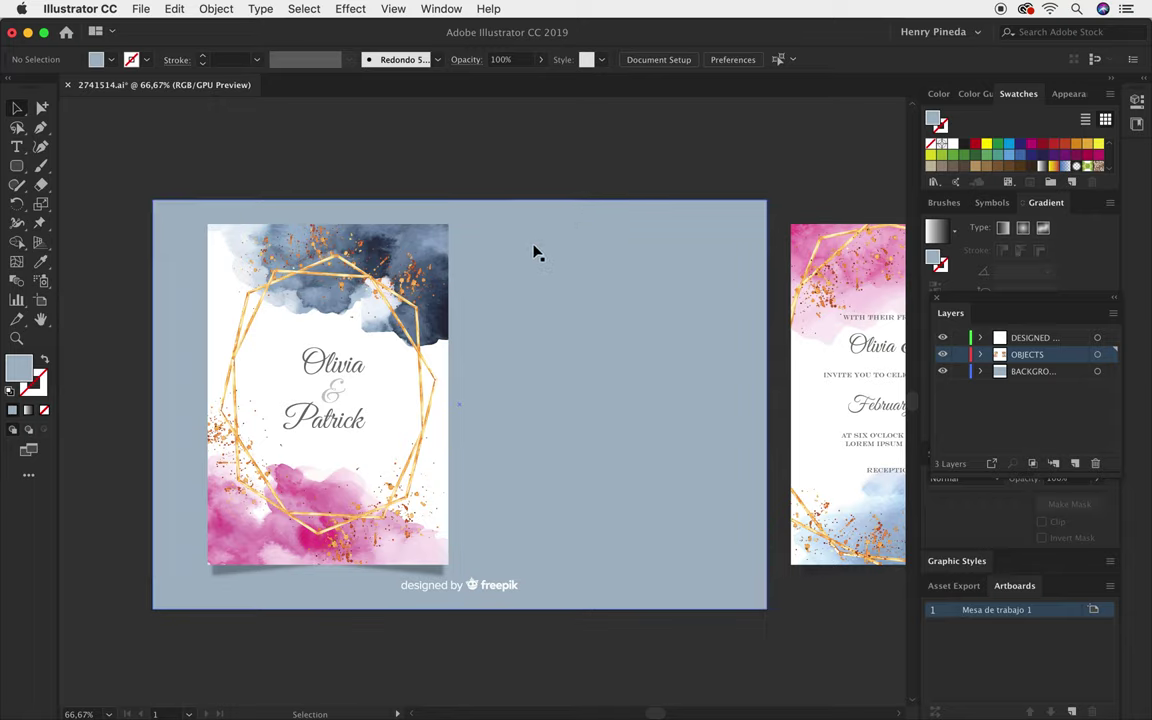
# Set Mesa de trabajo 1 to the A4 preset, 841,89 × 595,28 px.
pyautogui.click(42, 302)
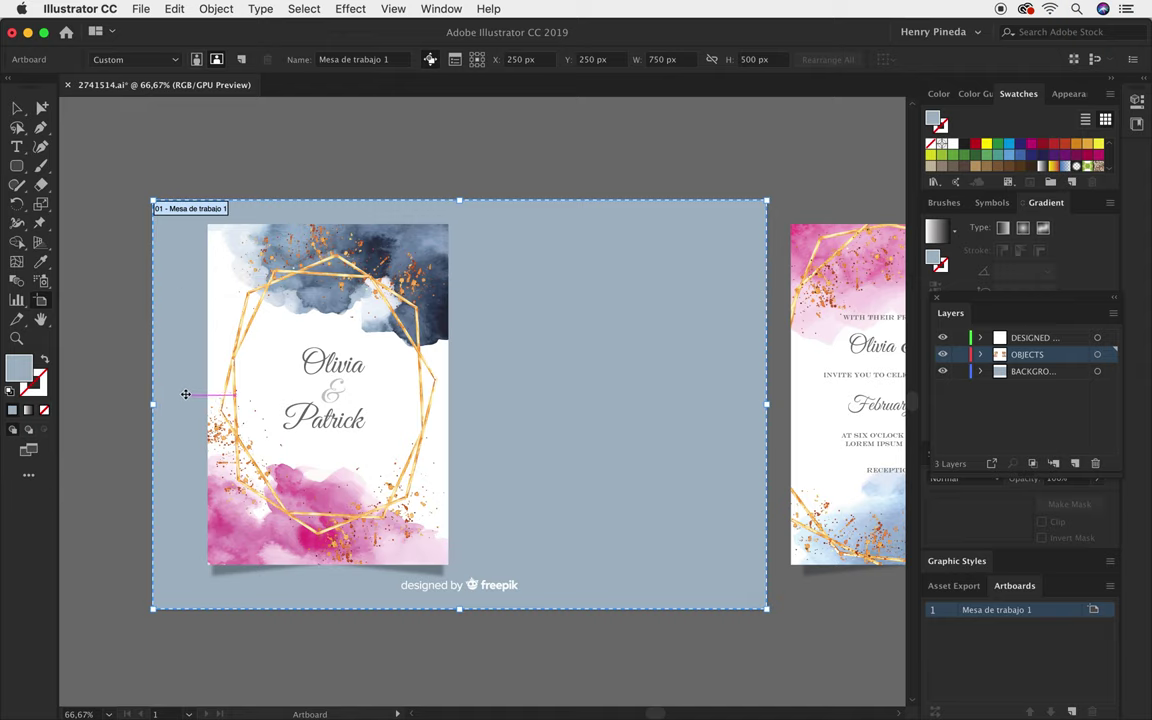
pyautogui.click(168, 60)
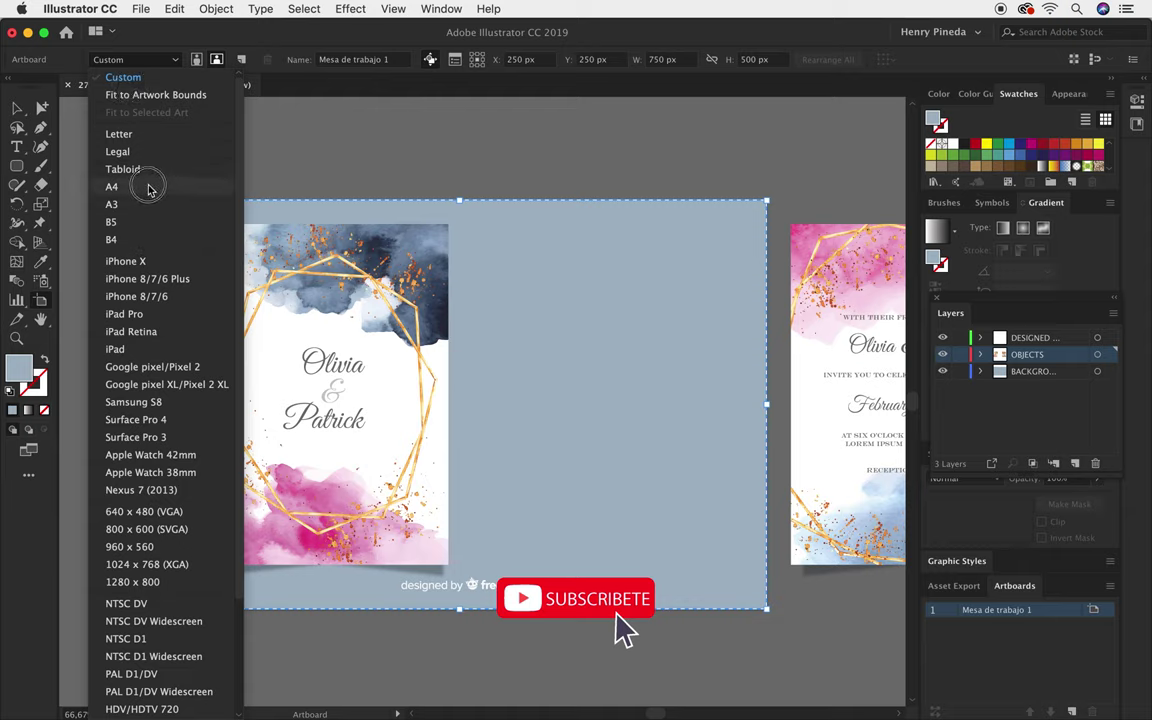
pyautogui.click(149, 186)
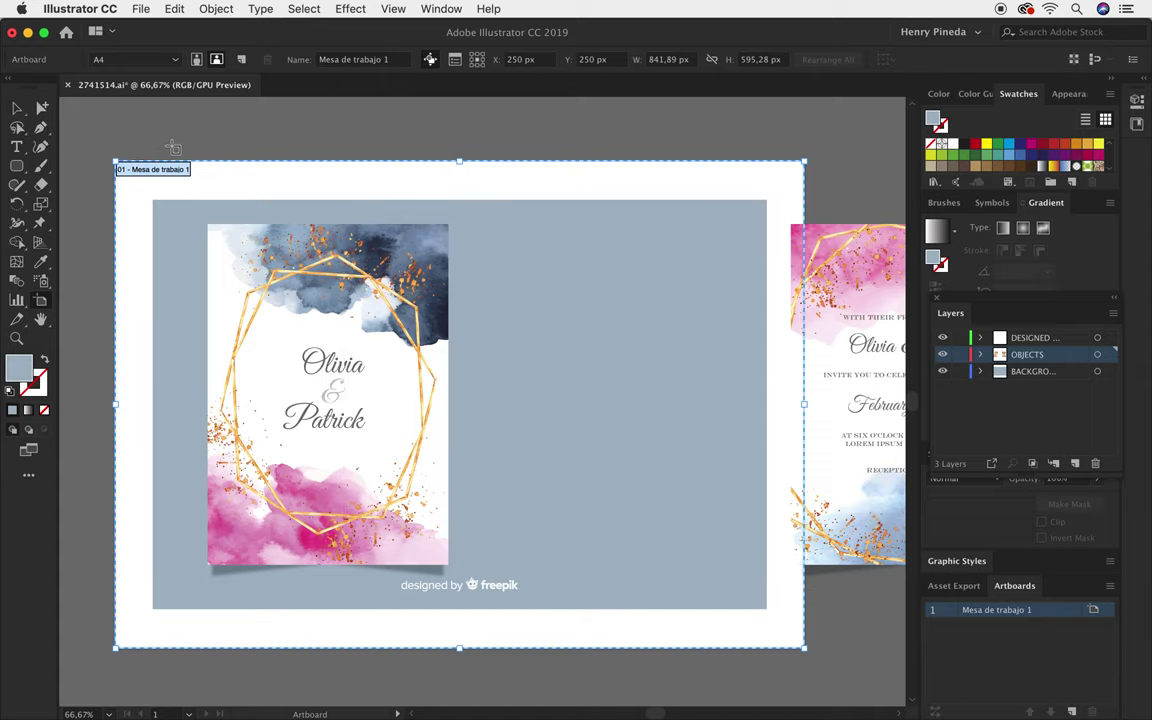
# Stretch the grey-blue background rectangle out to the artboard's top-left corner.
pyautogui.press('v')
pyautogui.click(154, 203)
pyautogui.moveTo(153, 201); pyautogui.dragTo(115, 160)
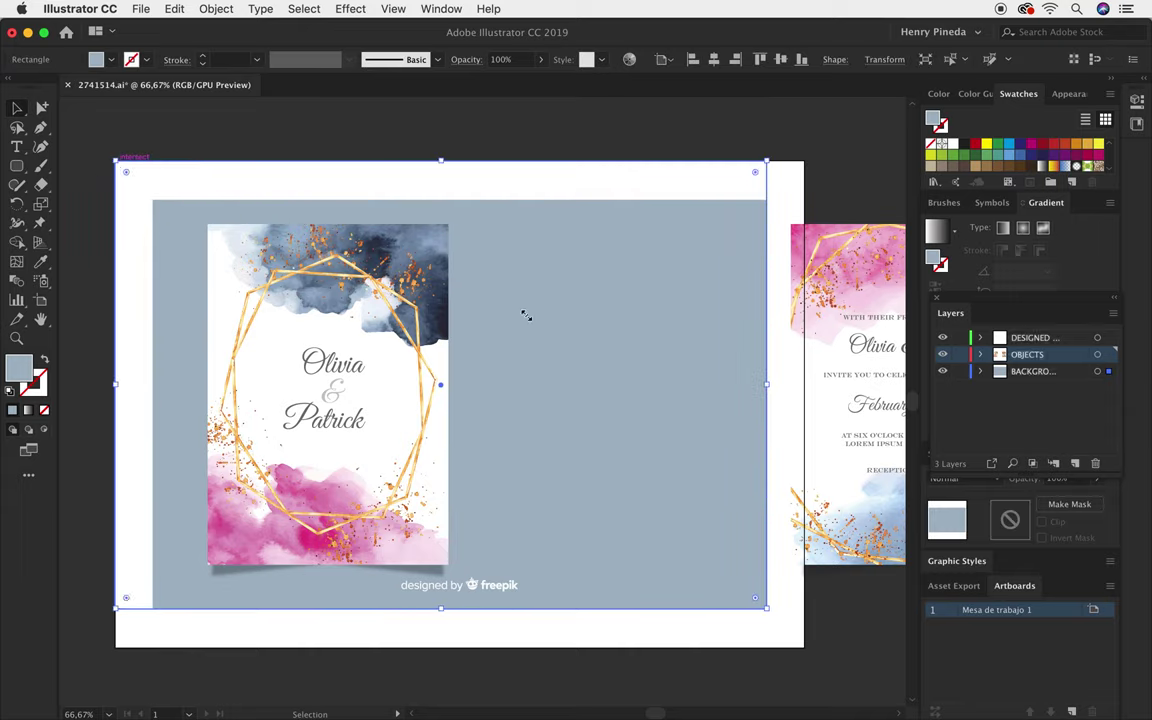
# Undo the accidental rectangle move, then delete the freepik credit and the grey-blue background rectangle.
pyautogui.moveTo(767, 607)
pyautogui.mouseDown()
pyautogui.moveTo(800, 652)
pyautogui.moveTo(790, 641)
pyautogui.mouseUp()
pyautogui.hotkey('ctrl', 'z')
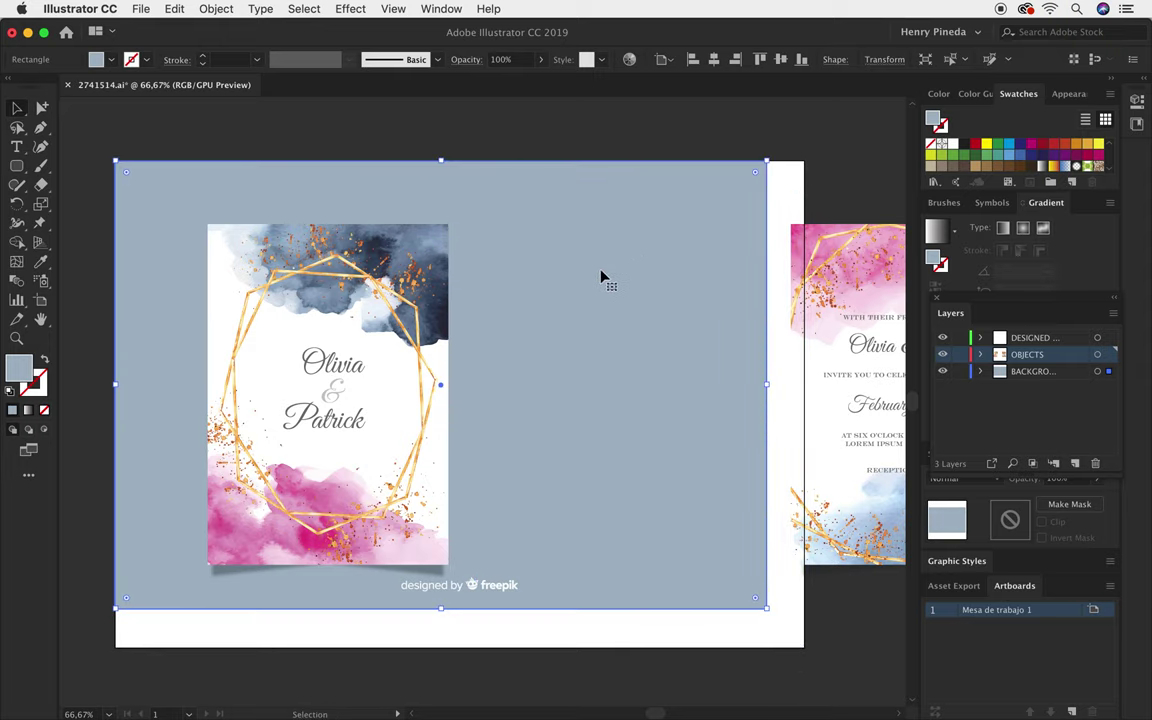
pyautogui.click(491, 590)
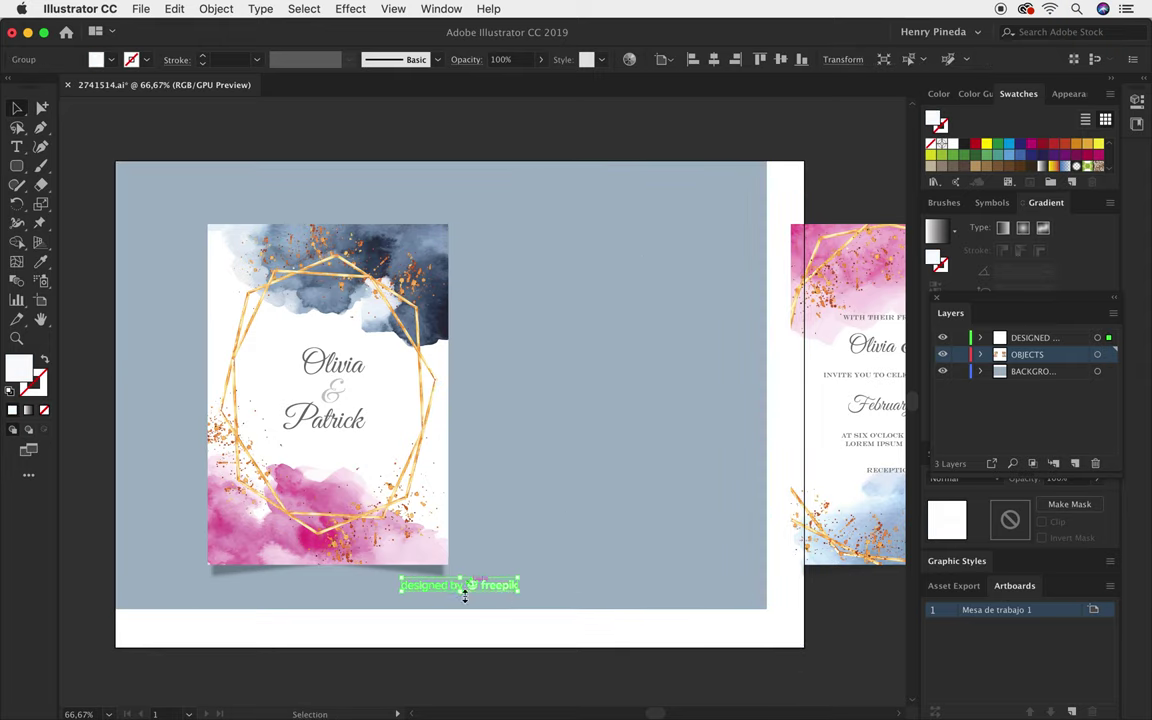
pyautogui.press('Delete')
pyautogui.click(705, 549)
pyautogui.press('Delete')
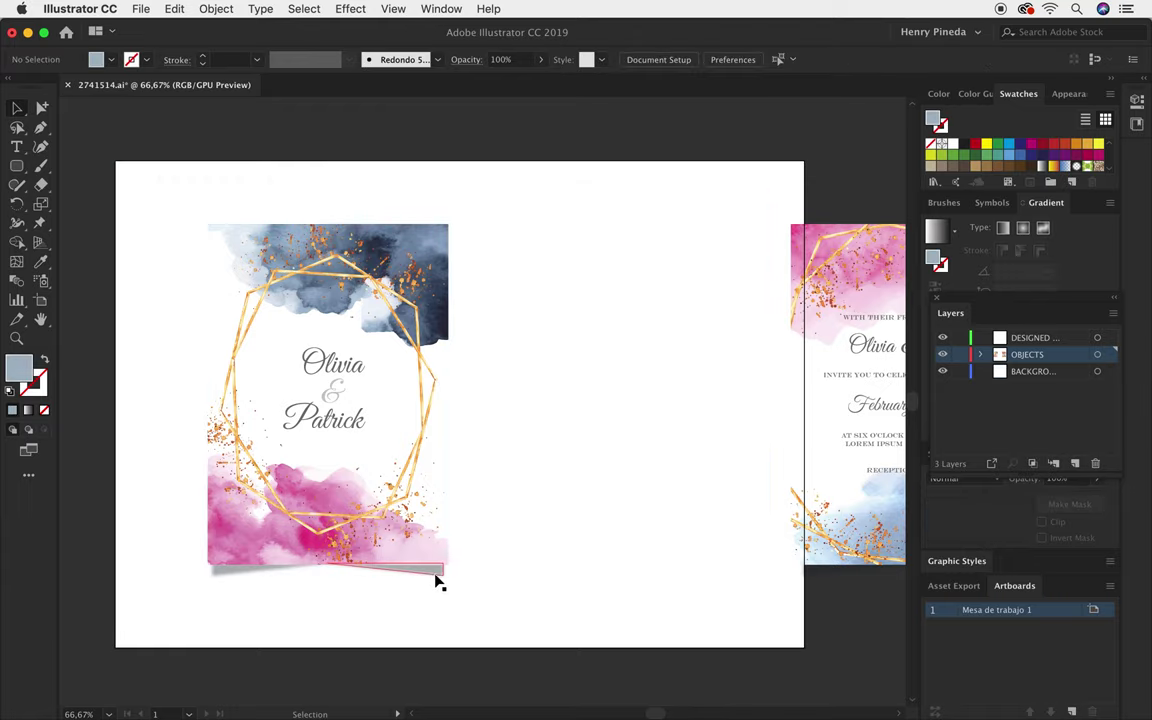
# Delete the grey shadow under the left card and nudge the card slightly up and left.
pyautogui.click(438, 573)
pyautogui.press('Delete')
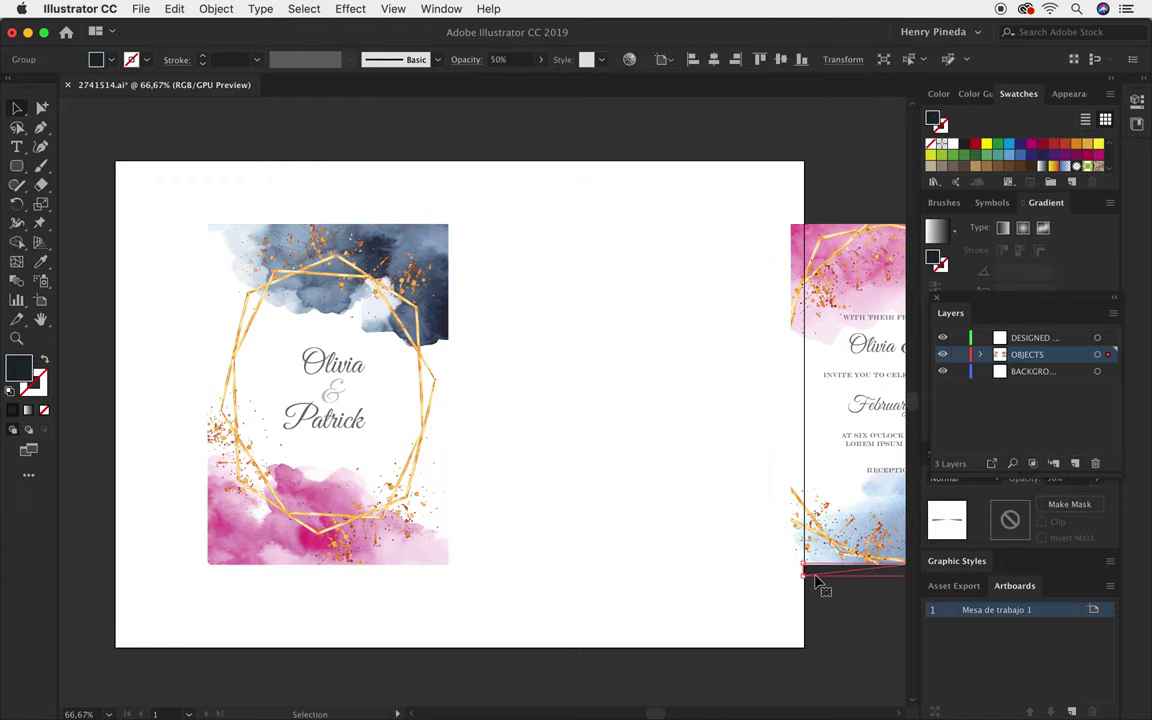
pyautogui.click(408, 253)
pyautogui.moveTo(408, 253); pyautogui.dragTo(372, 247)
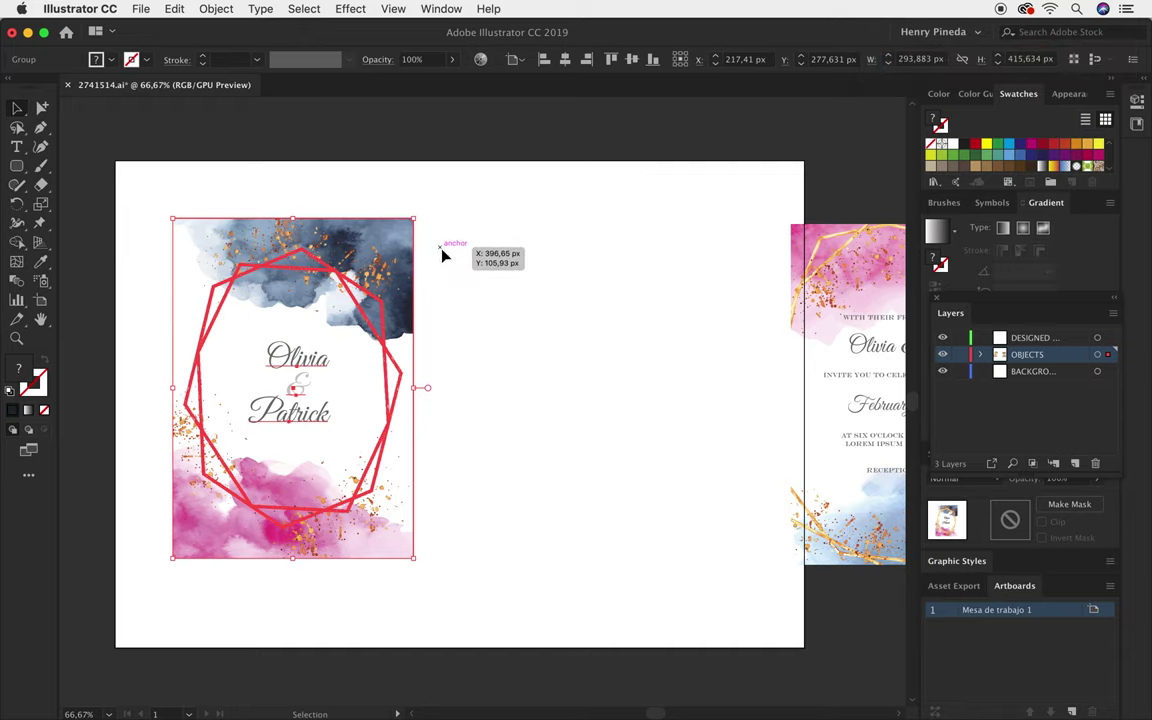
# Open the Transform panel from the Window menu and reposition it.
pyautogui.click(454, 10)
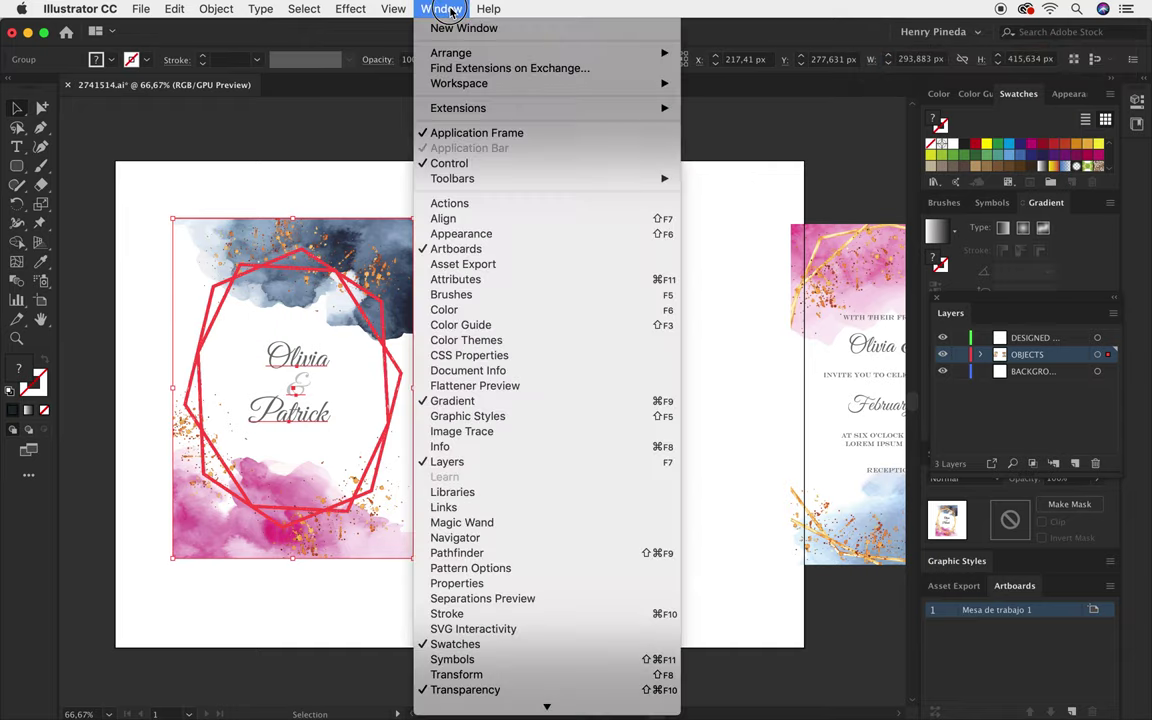
pyautogui.click(474, 677)
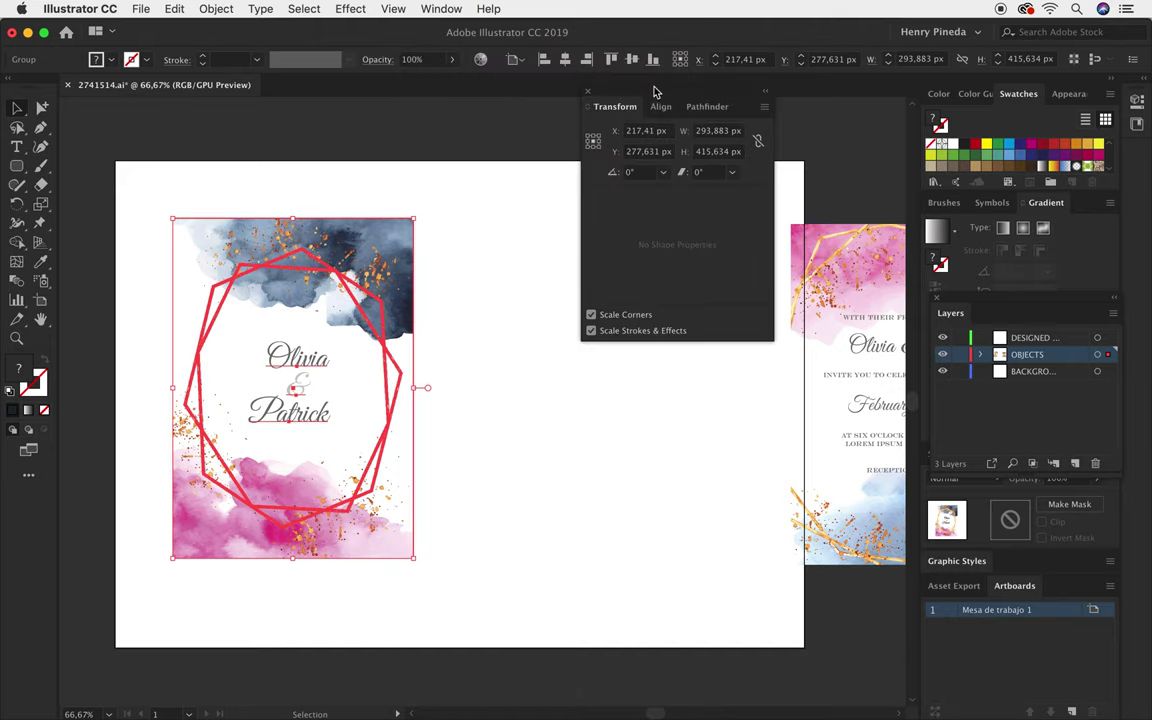
pyautogui.moveTo(655, 93); pyautogui.dragTo(608, 134)
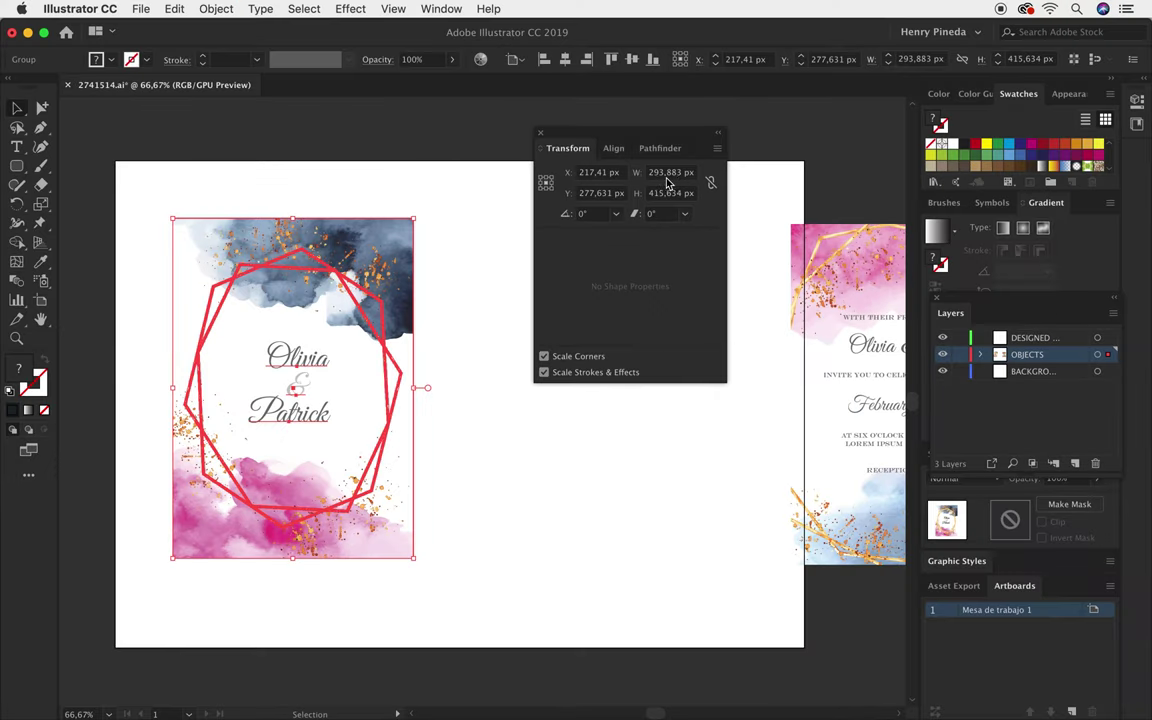
# Show rulers, set the measurement units to Centimeters, and close the Transform panel.
pyautogui.press('super+r')
pyautogui.press('v')
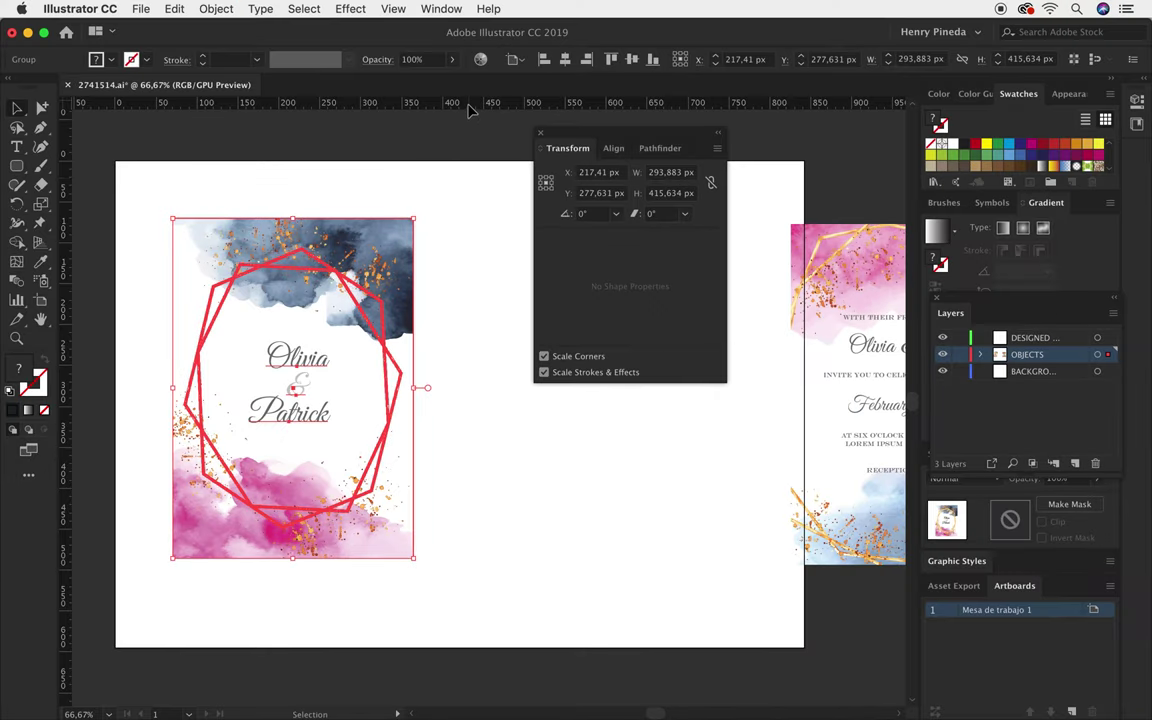
pyautogui.rightClick(470, 106)
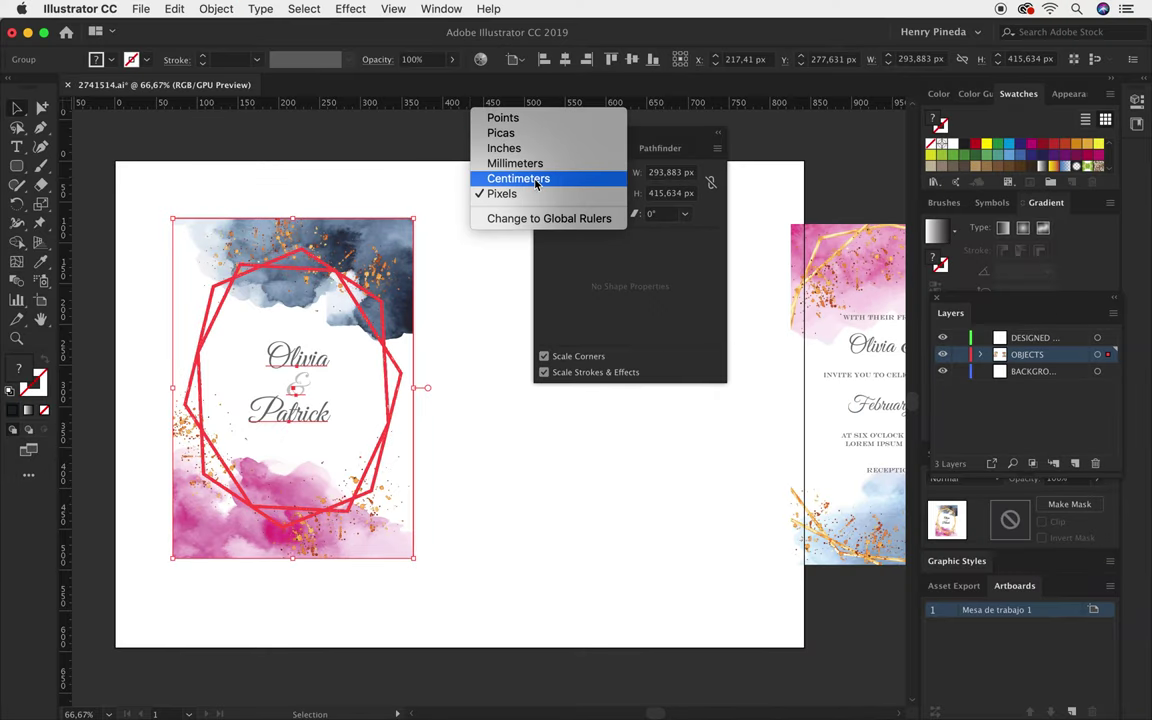
pyautogui.click(485, 176)
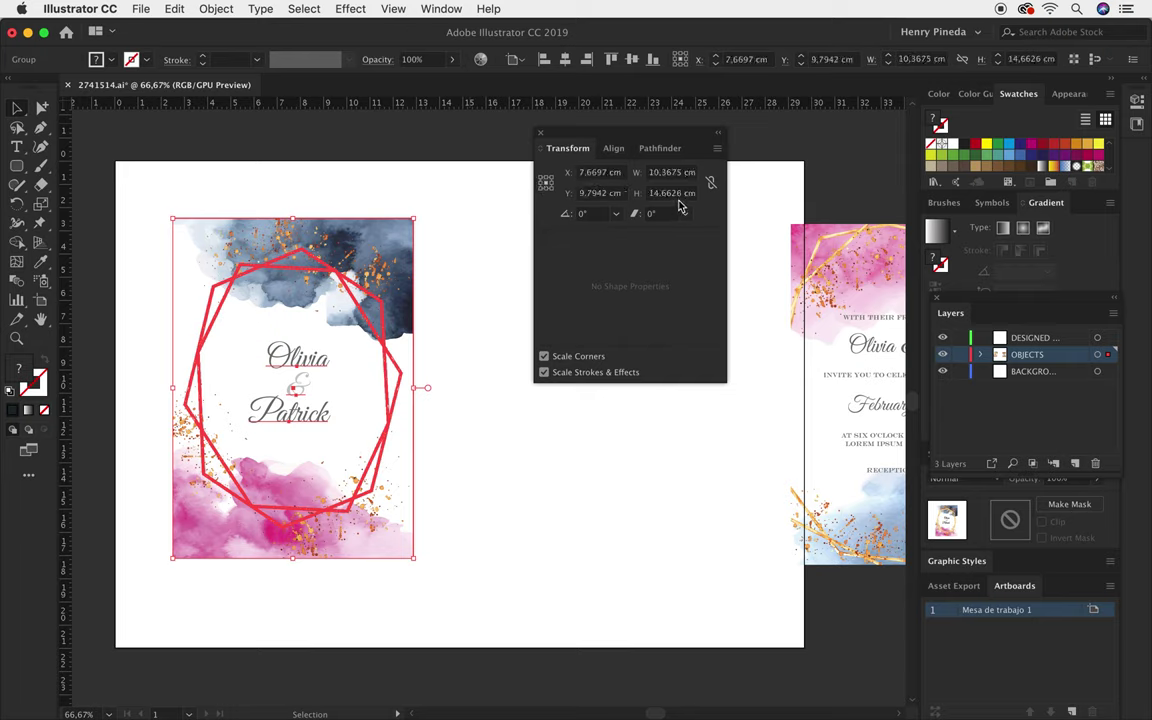
pyautogui.click(540, 134)
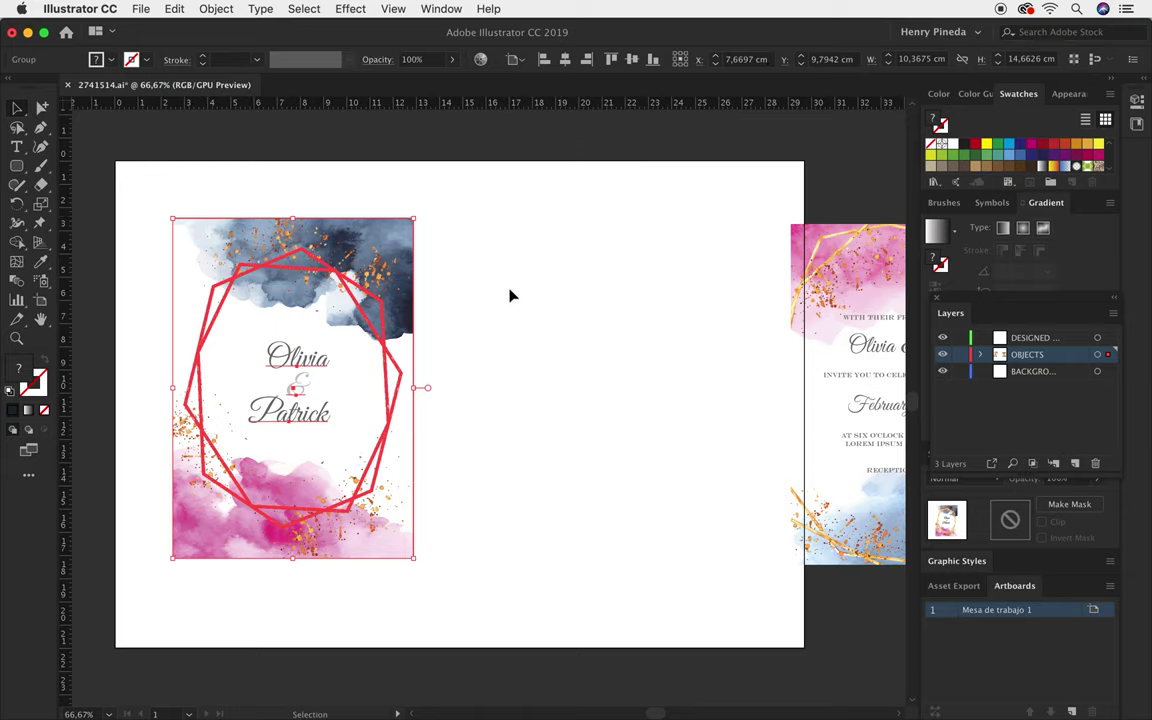
# Create trim marks around the left card with Object > Create Trim Marks.
pyautogui.moveTo(506, 285); pyautogui.dragTo(570, 285)
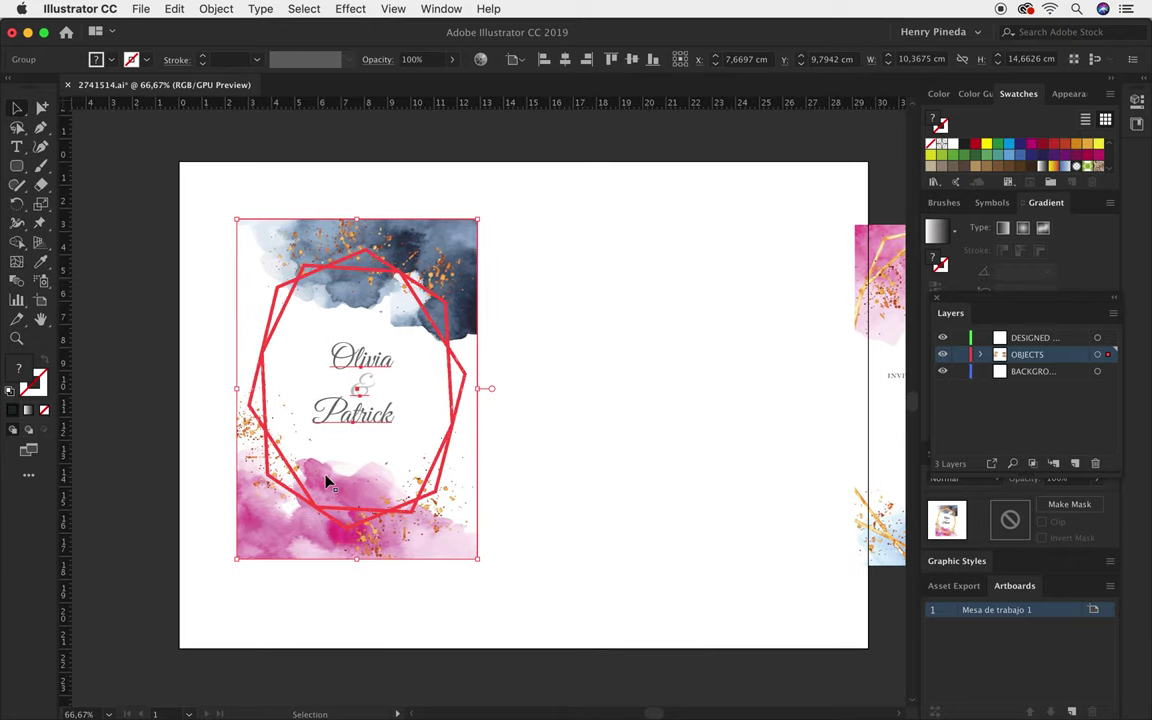
pyautogui.click(218, 9)
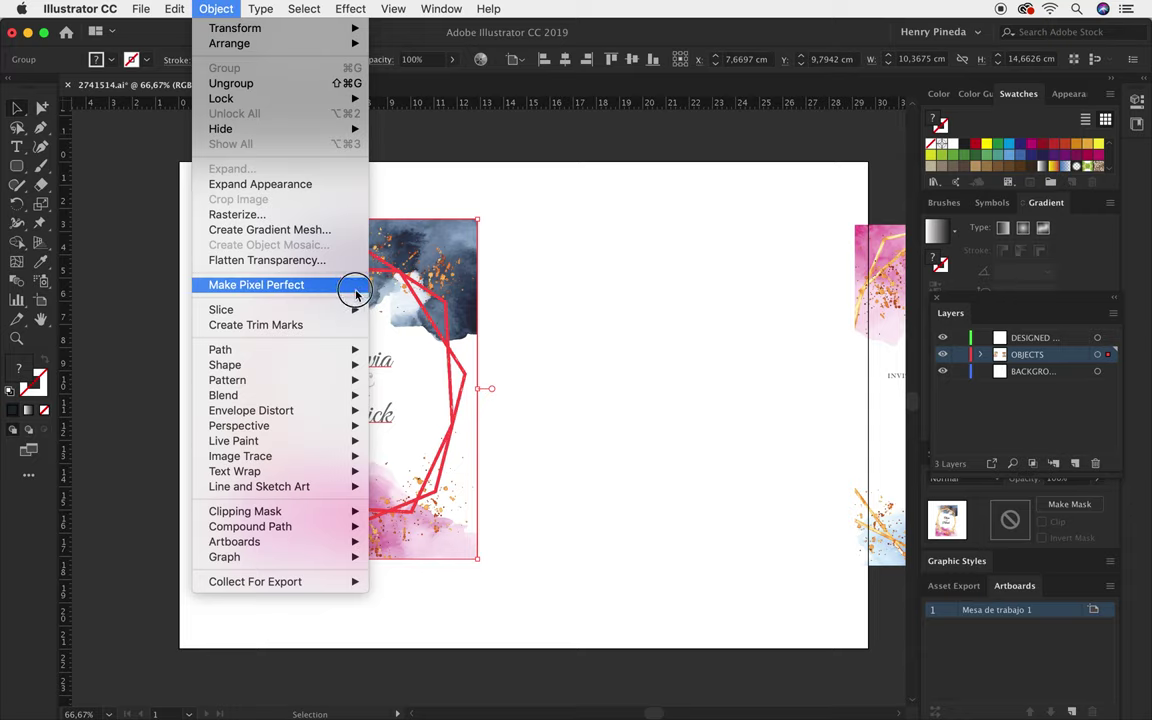
pyautogui.click(288, 325)
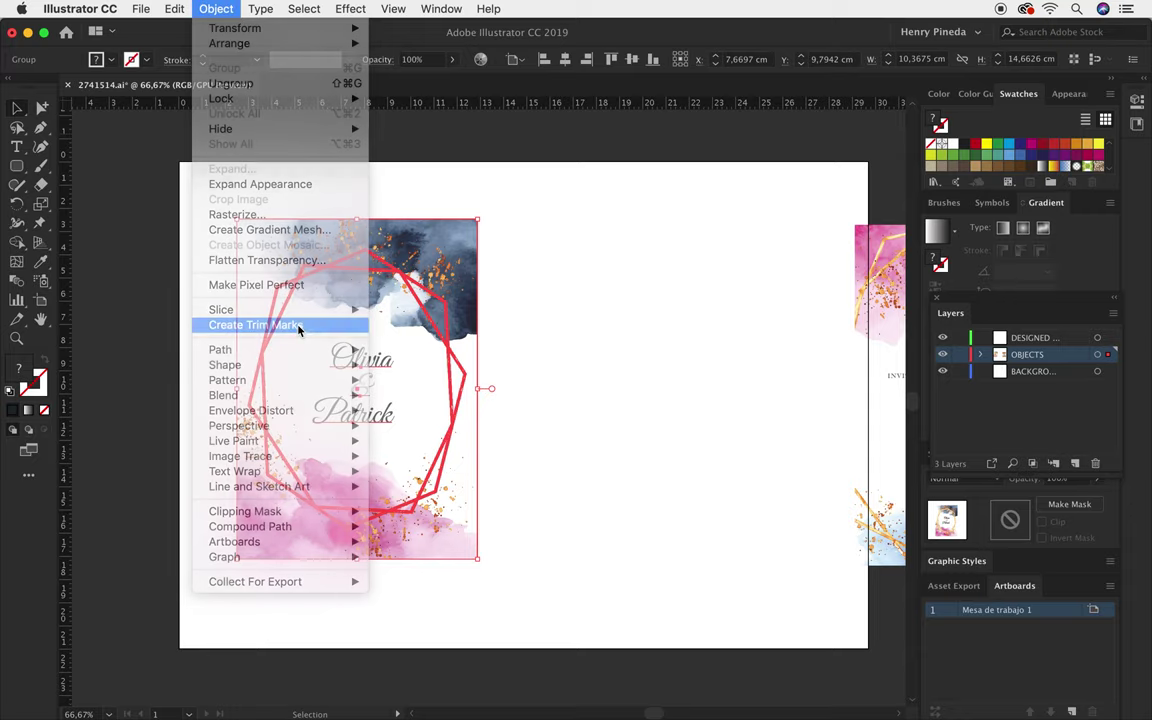
# Reselect the card group, zoom on its top-right corner, and check the marks in Outline mode.
pyautogui.click(571, 242)
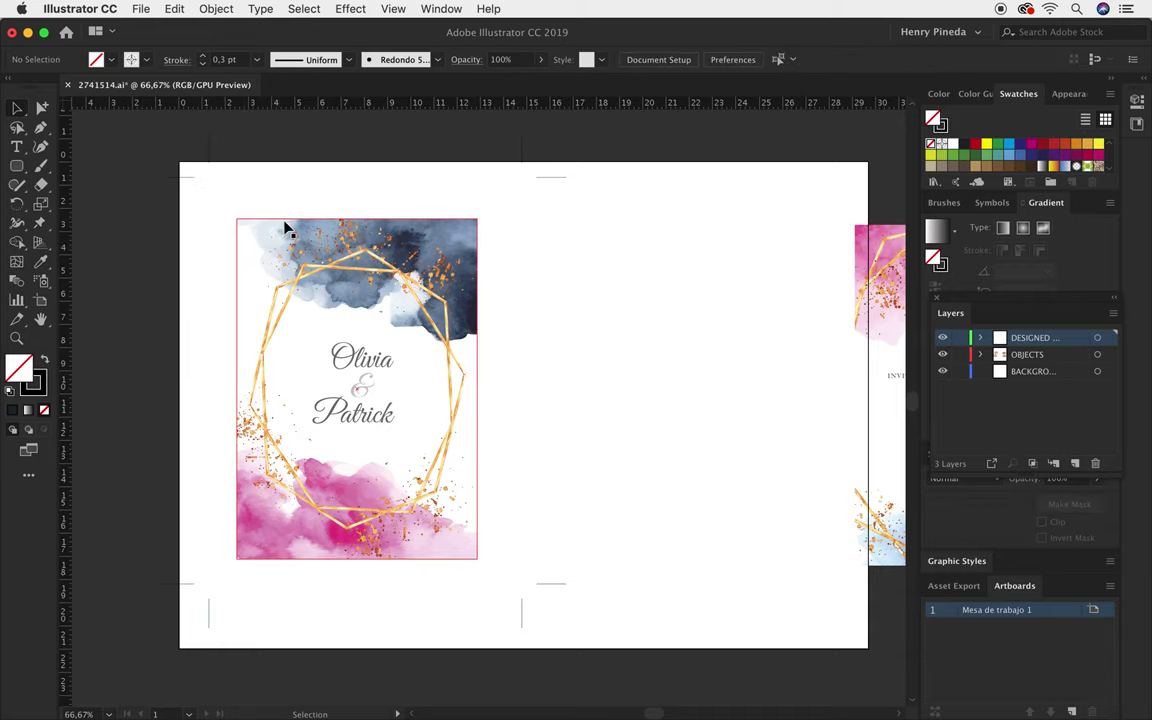
pyautogui.click(257, 224)
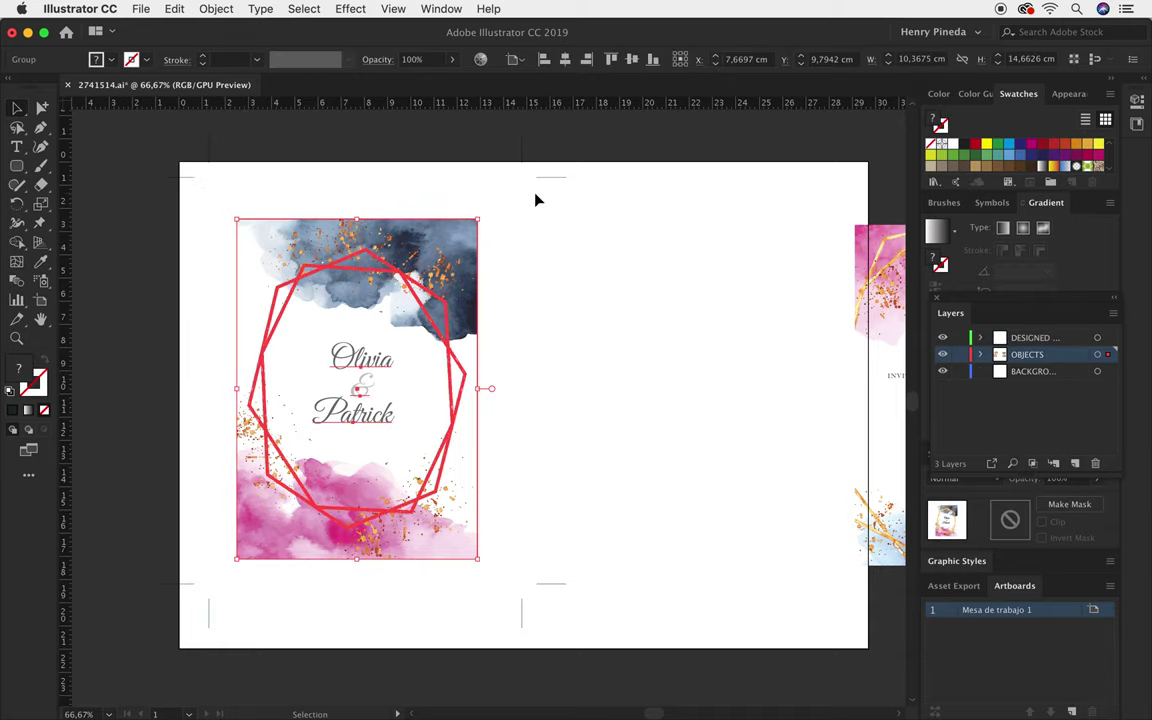
pyautogui.moveTo(536, 200); pyautogui.dragTo(607, 257)
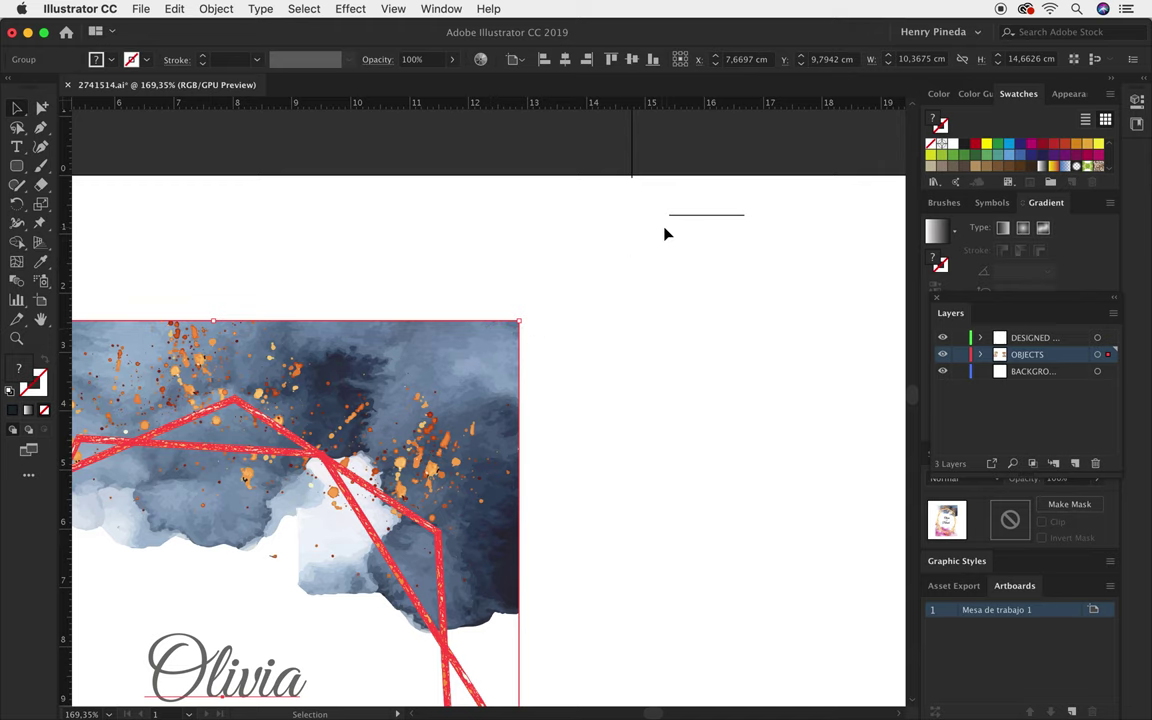
pyautogui.hotkey('ctrl', 'y')
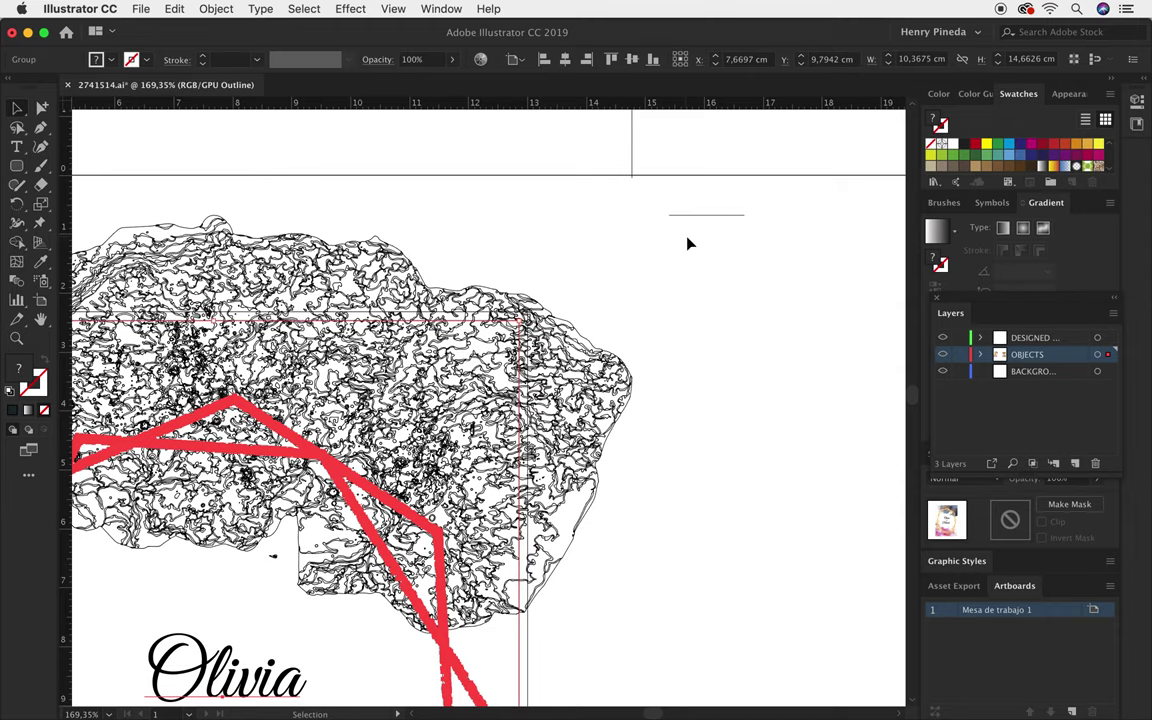
pyautogui.hotkey('ctrl', 'y')
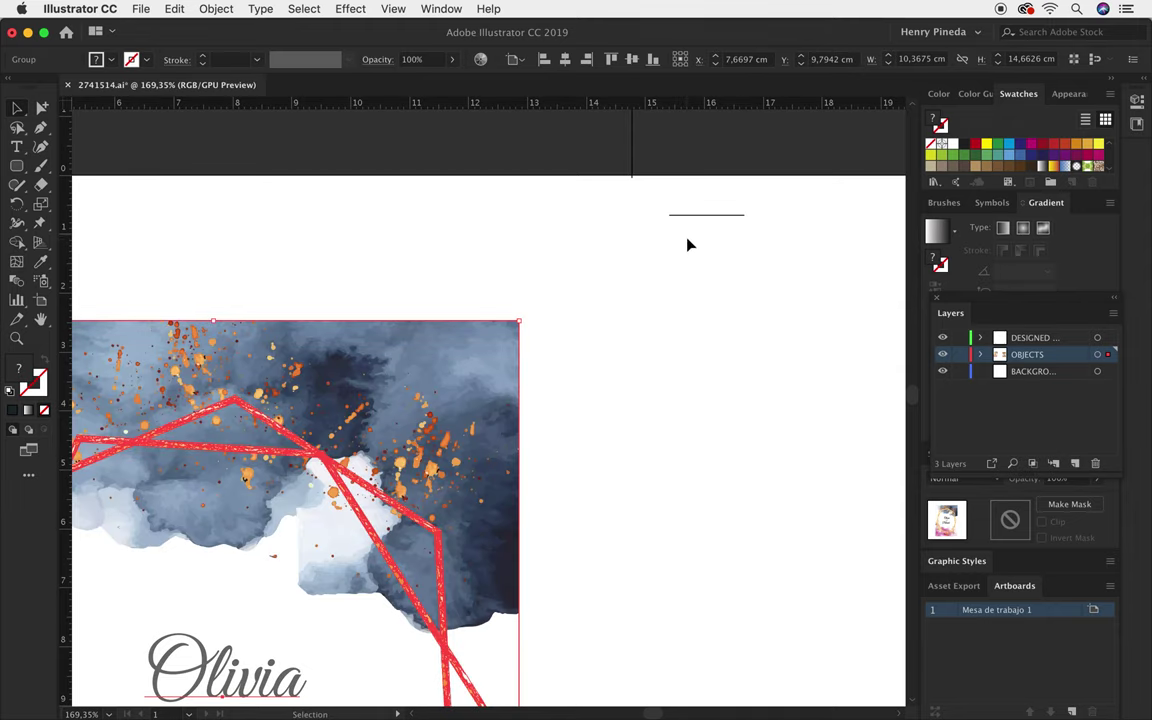
# With Direct Selection, drag the top-right horizontal and vertical trim lines onto the left card's corner.
pyautogui.click(41, 106)
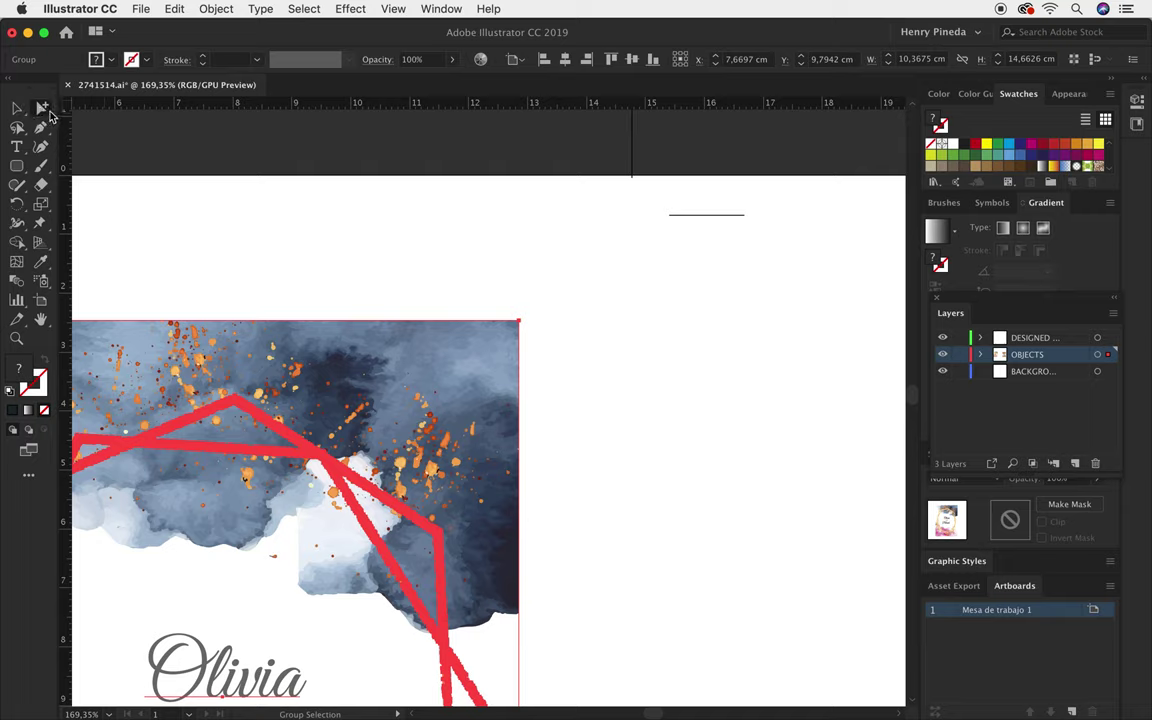
pyautogui.click(16, 108)
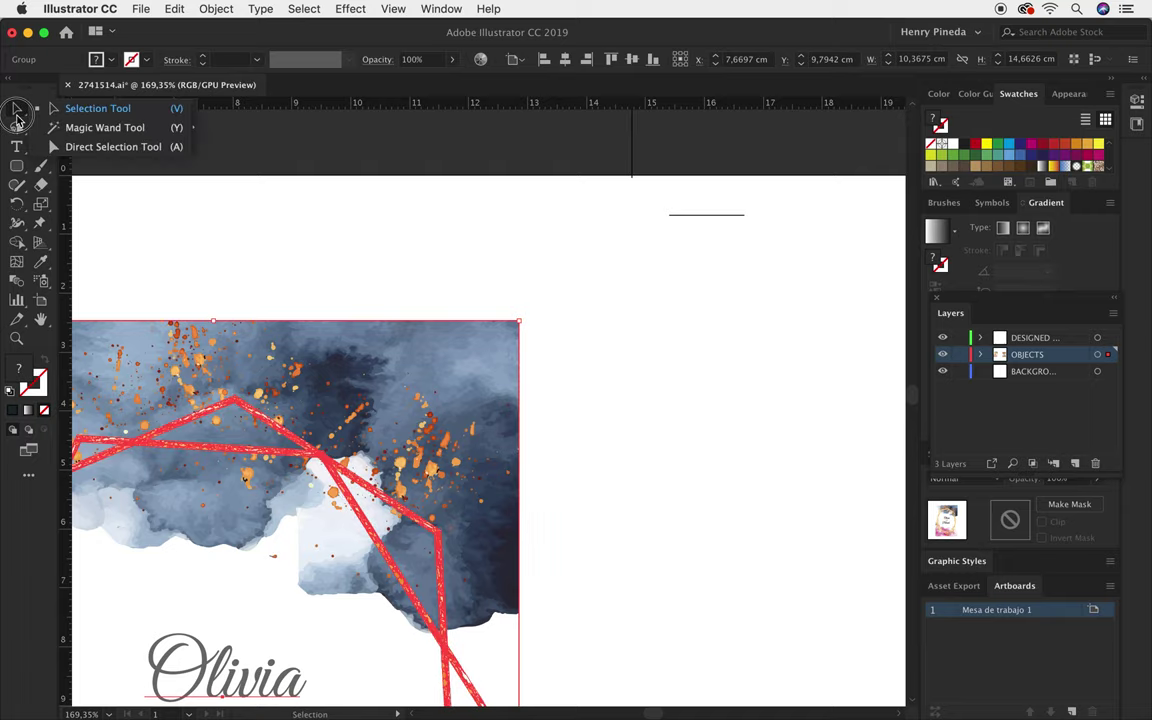
pyautogui.click(120, 146)
pyautogui.moveTo(592, 178)
pyautogui.mouseDown()
pyautogui.moveTo(710, 227)
pyautogui.moveTo(575, 326)
pyautogui.moveTo(591, 326)
pyautogui.mouseUp()
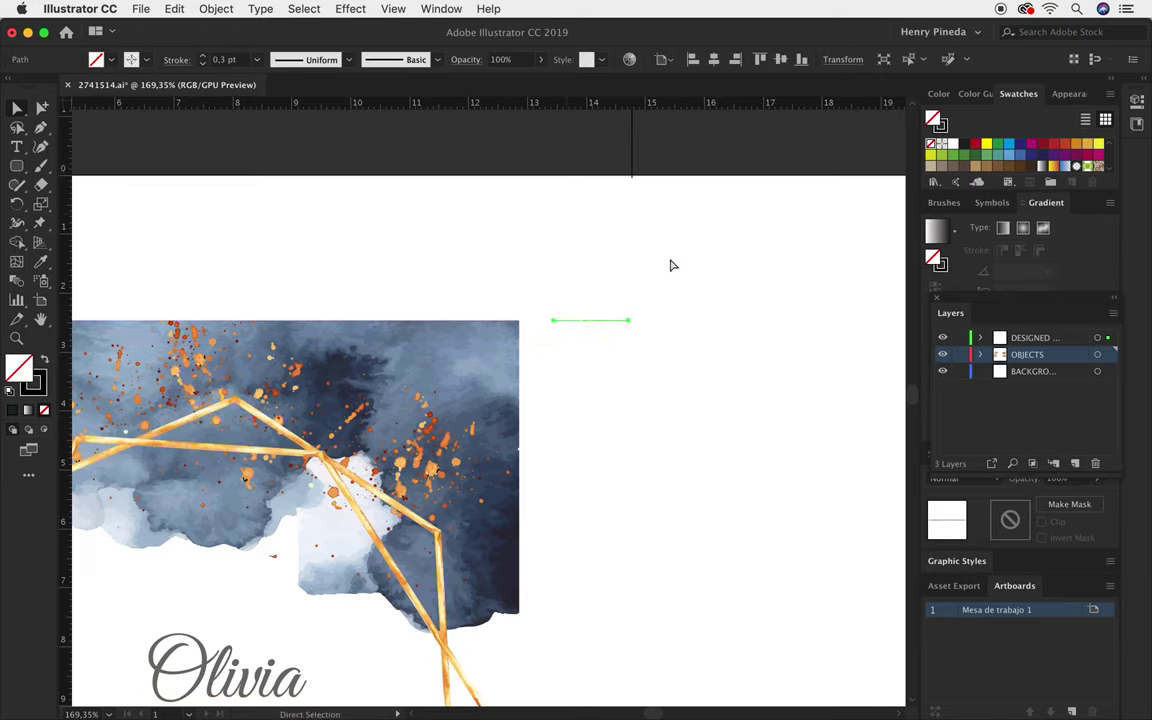
pyautogui.moveTo(671, 262)
pyautogui.mouseDown()
pyautogui.moveTo(661, 315)
pyautogui.moveTo(637, 307)
pyautogui.mouseUp()
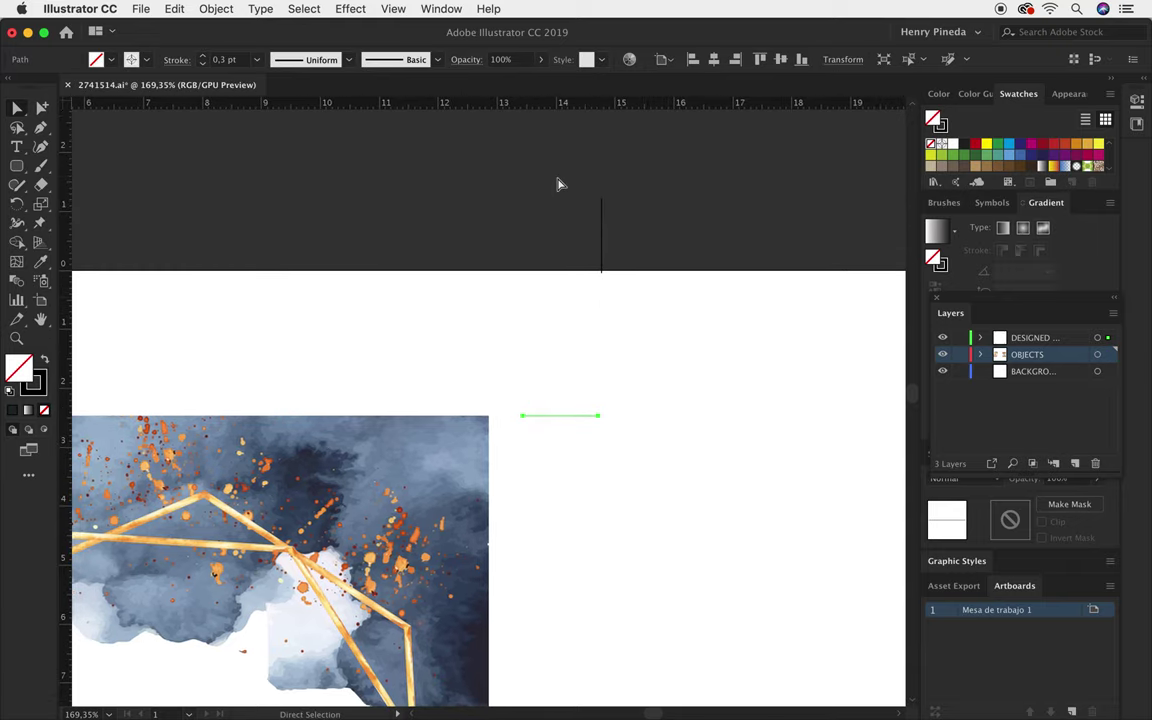
pyautogui.moveTo(560, 178); pyautogui.dragTo(625, 288)
pyautogui.moveTo(604, 242); pyautogui.dragTo(497, 339)
pyautogui.hotkey('ctrl', '0')
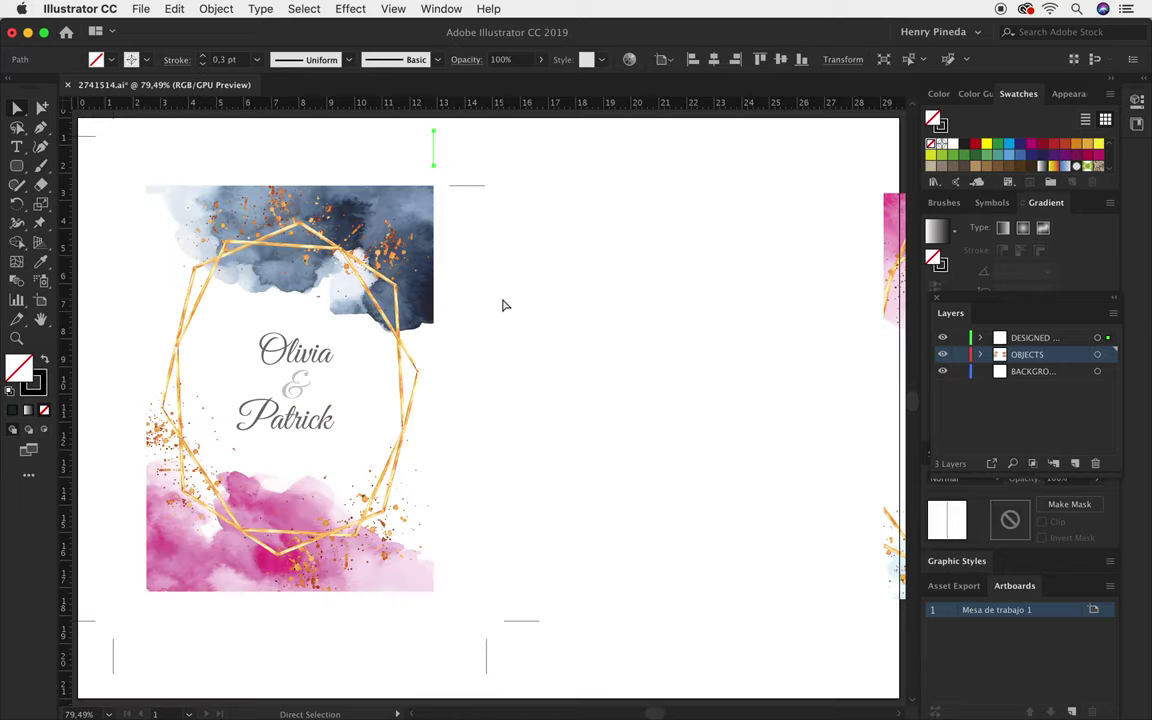
# Move the top-left horizontal and vertical trim lines in beside the front card's corner.
pyautogui.click(380, 270)
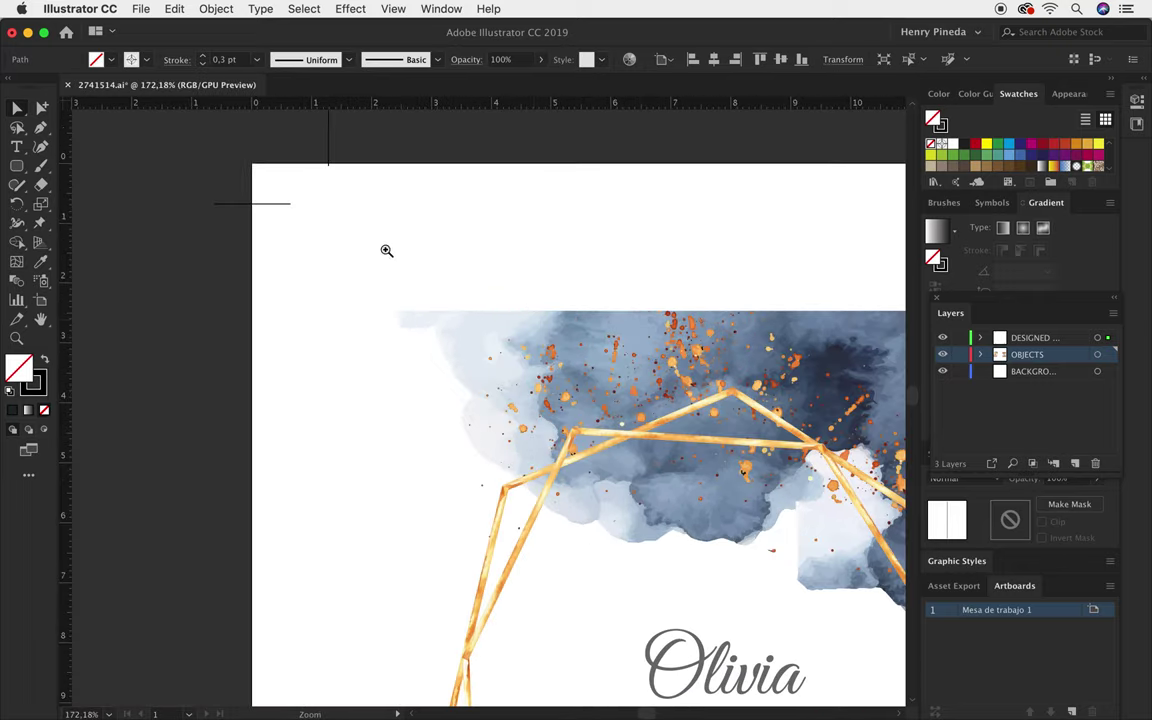
pyautogui.moveTo(266, 211); pyautogui.dragTo(337, 318)
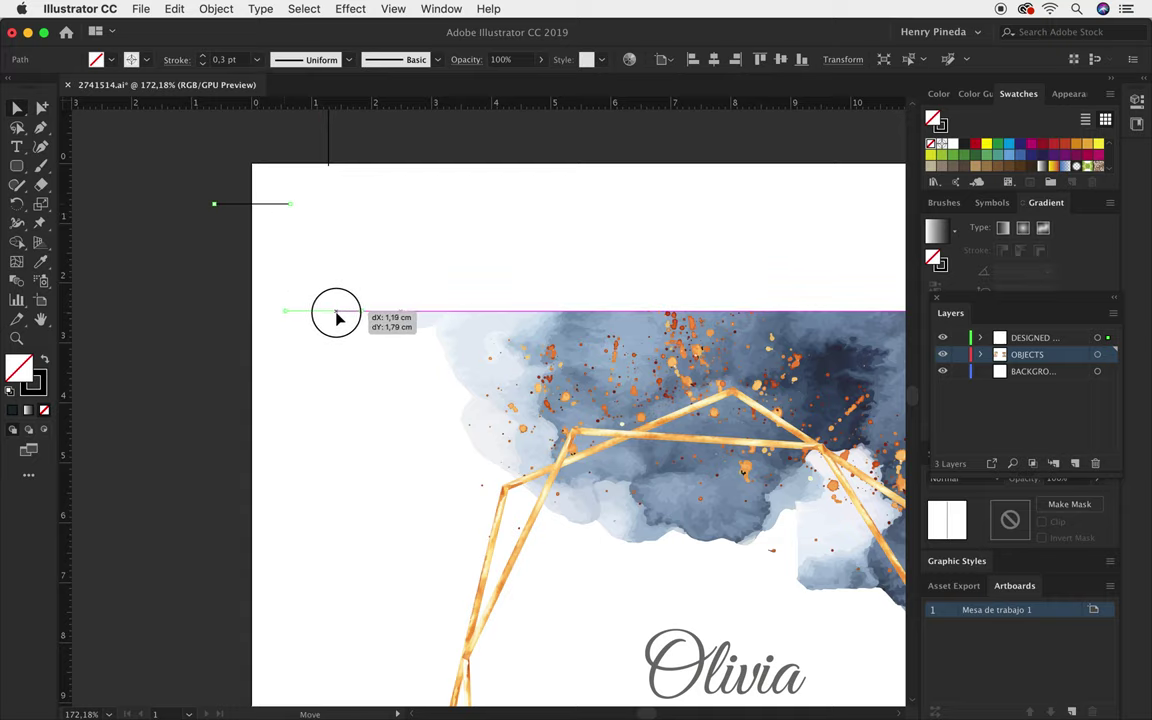
pyautogui.moveTo(337, 318); pyautogui.dragTo(340, 316)
pyautogui.moveTo(334, 154); pyautogui.dragTo(400, 228)
# Zoom in and align the front card's bottom vertical and horizontal trim lines with its edges.
pyautogui.press('super+0')
pyautogui.press('z')
pyautogui.moveTo(419, 404)
pyautogui.mouseDown()
pyautogui.moveTo(624, 438)
pyautogui.moveTo(525, 370)
pyautogui.mouseUp()
pyautogui.click(624, 438)
pyautogui.press('a')
pyautogui.moveTo(578, 481); pyautogui.dragTo(476, 420)
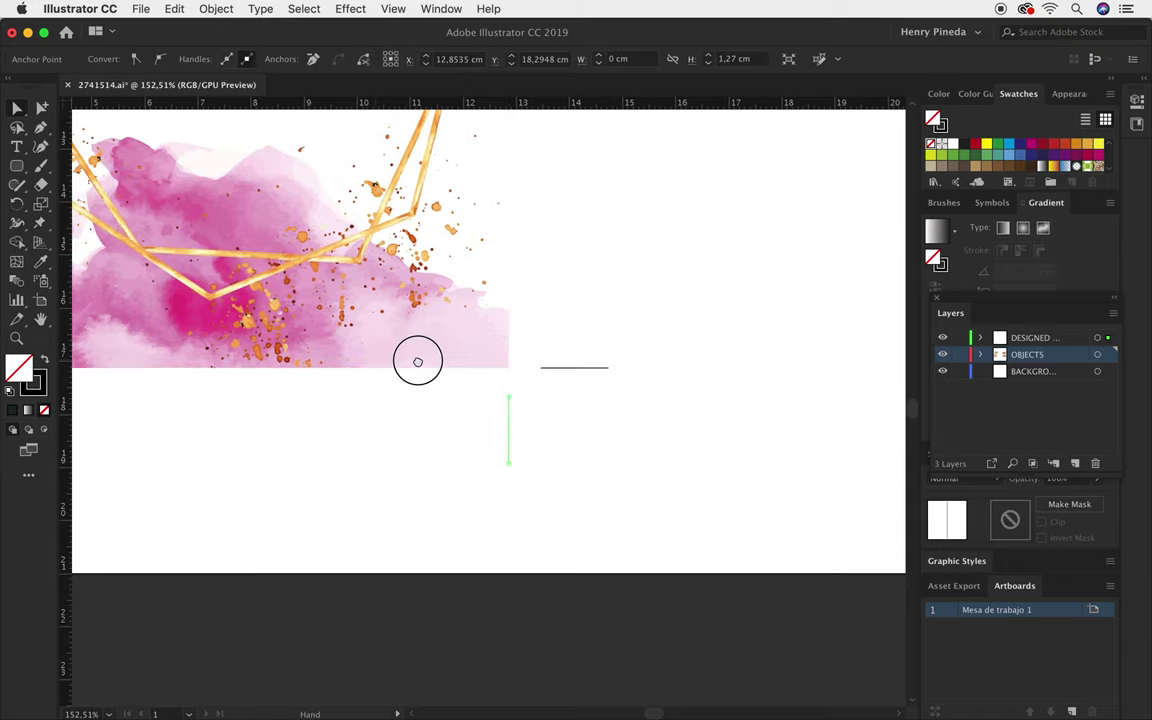
pyautogui.hscroll(-7, 400, 390)
pyautogui.moveTo(219, 501); pyautogui.dragTo(288, 437)
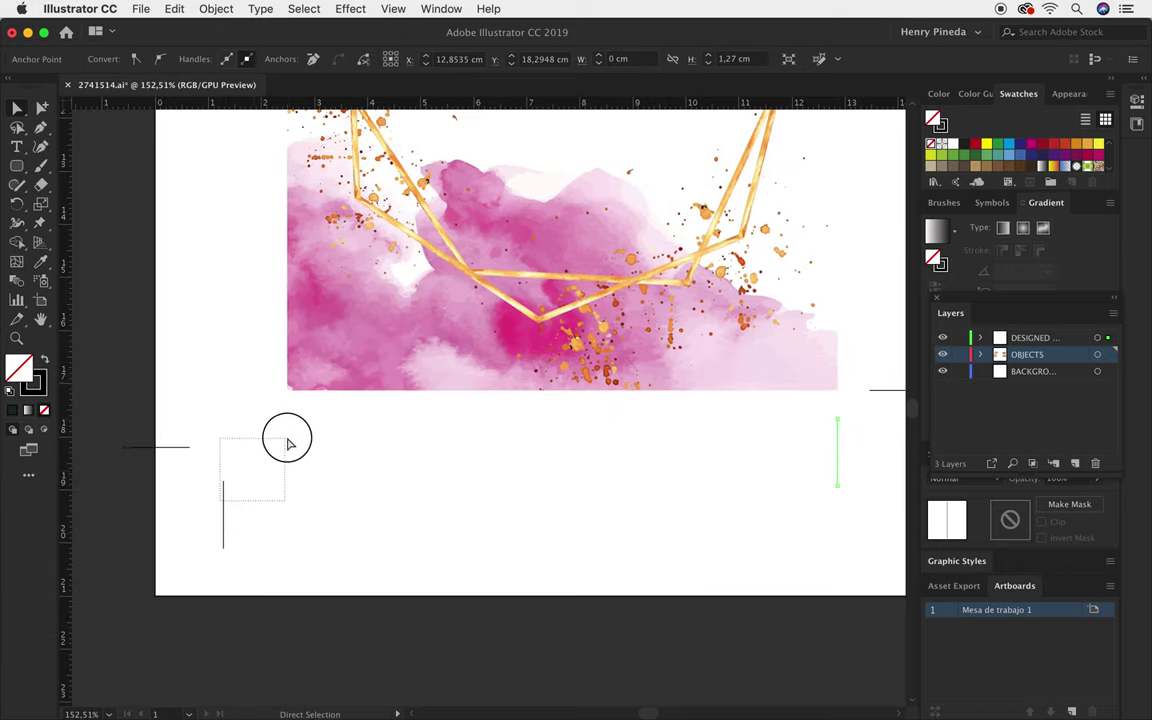
pyautogui.moveTo(226, 509); pyautogui.dragTo(287, 441)
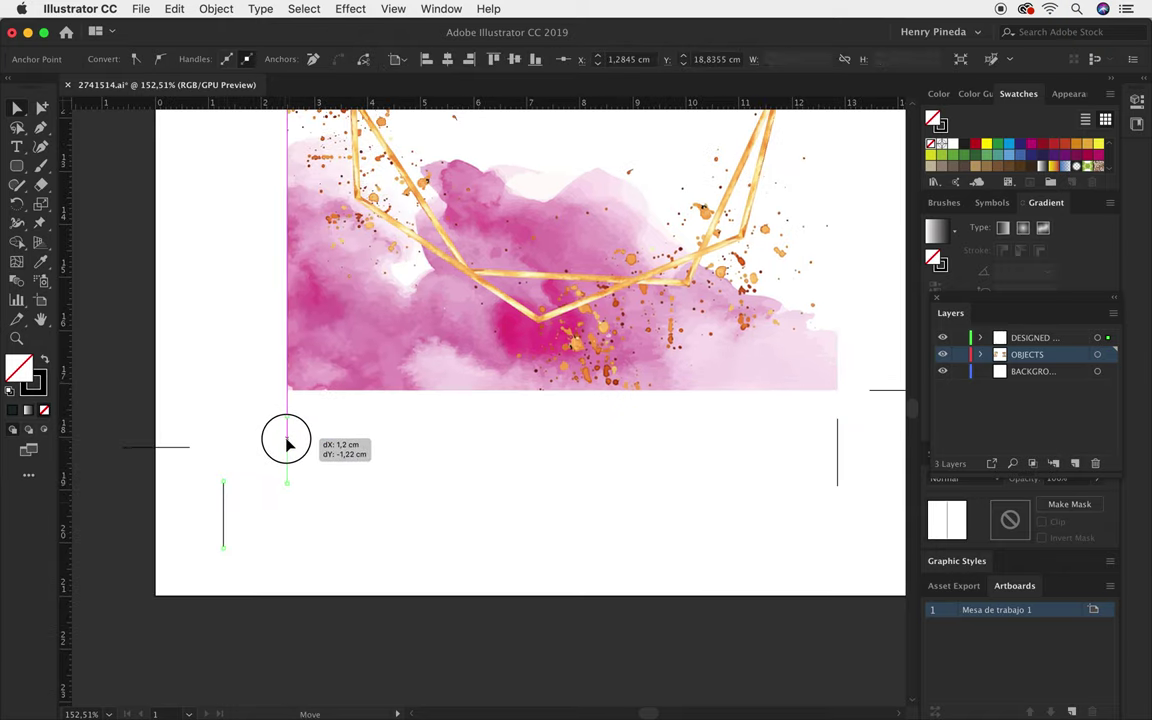
pyautogui.moveTo(170, 455); pyautogui.dragTo(236, 398)
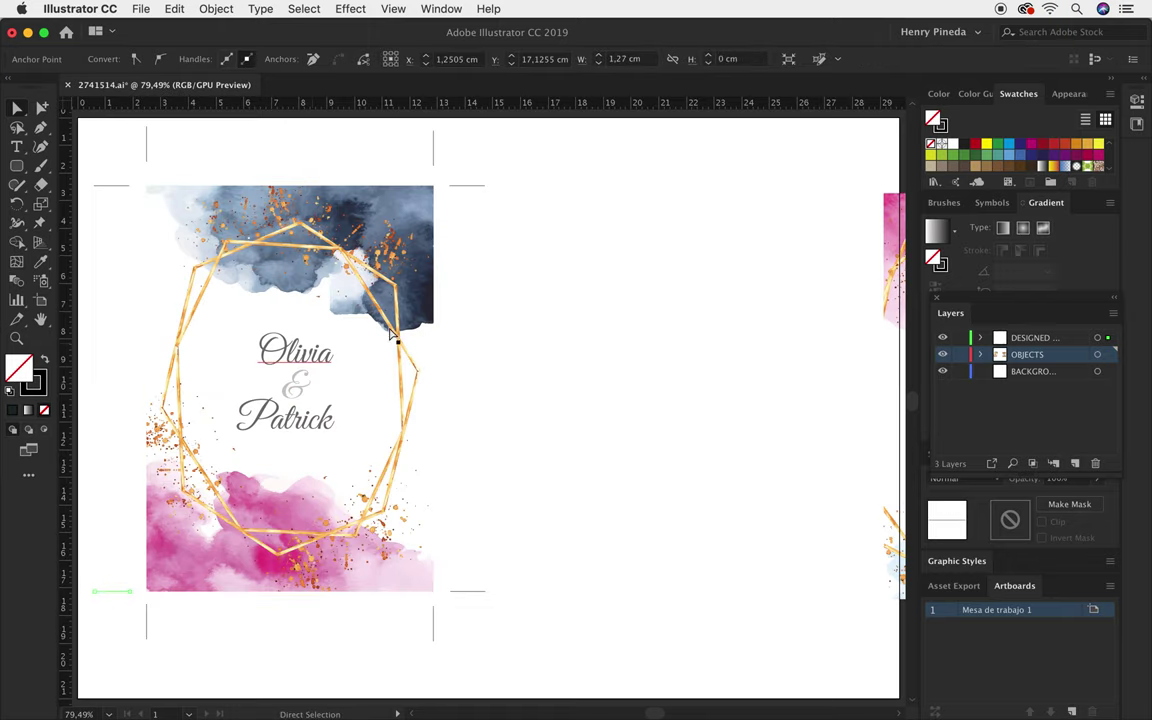
pyautogui.press('v')
pyautogui.click(893, 224)
# Place the pink back card to the right of the front card and create its trim marks.
pyautogui.moveTo(893, 224)
pyautogui.mouseDown()
pyautogui.moveTo(548, 221)
pyautogui.moveTo(566, 217)
pyautogui.mouseUp()
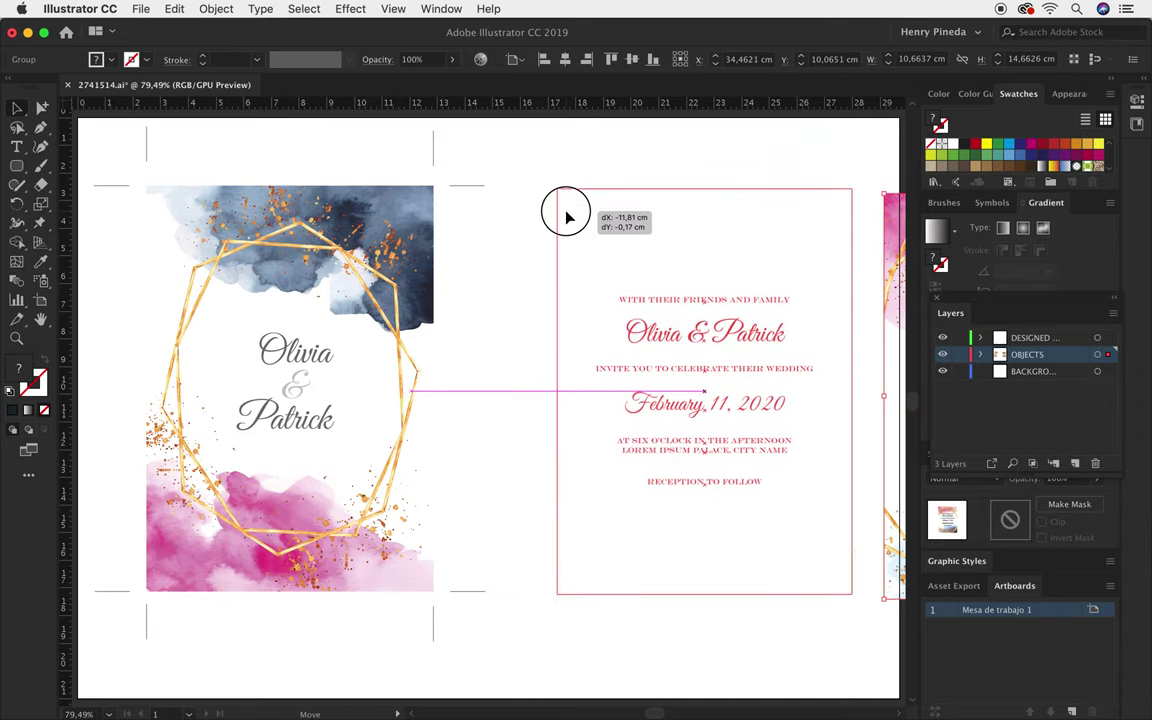
pyautogui.moveTo(566, 217); pyautogui.dragTo(500, 249)
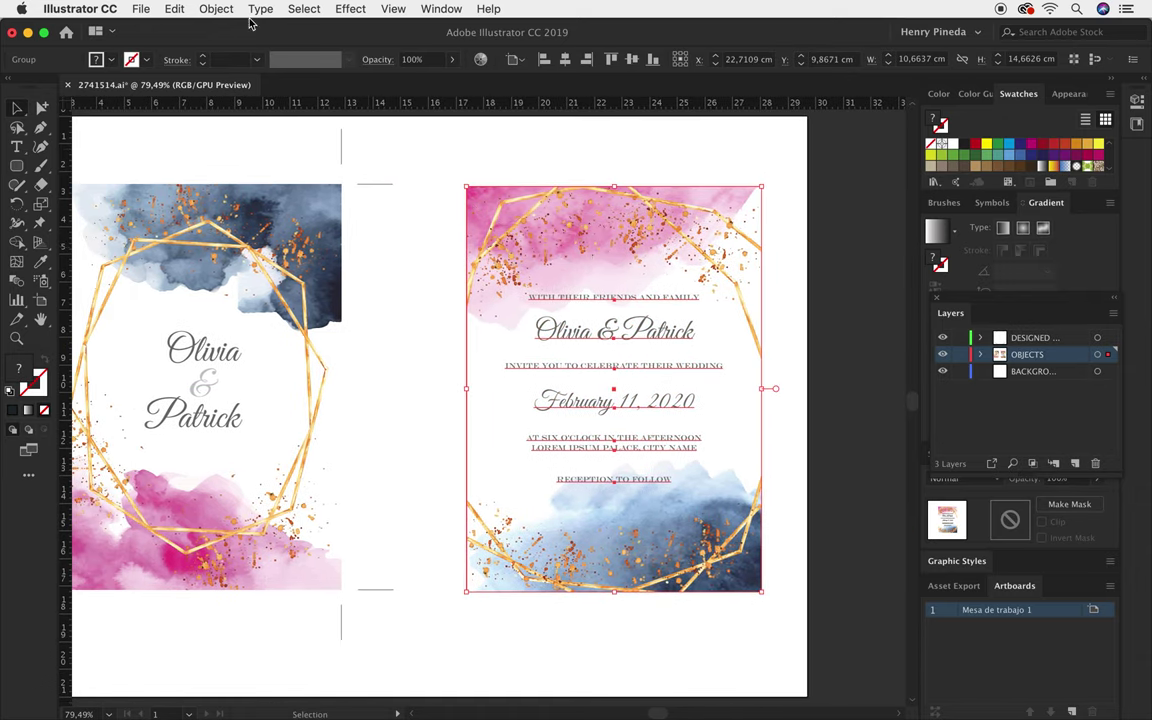
pyautogui.click(216, 9)
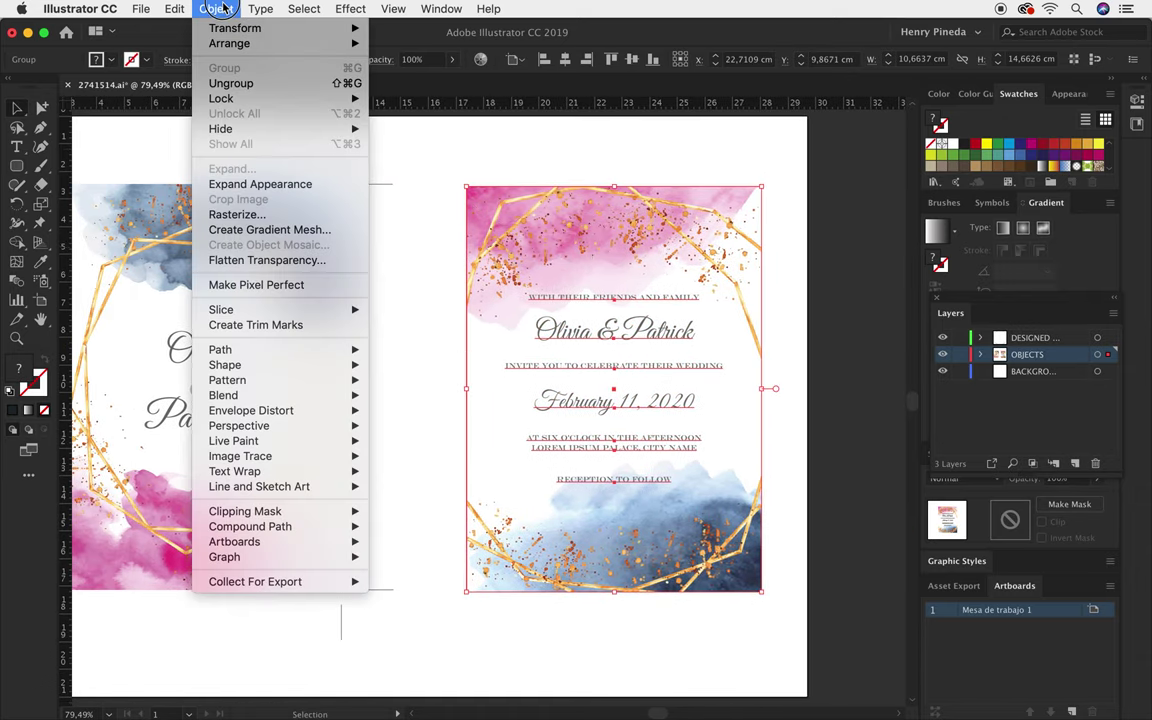
pyautogui.click(298, 327)
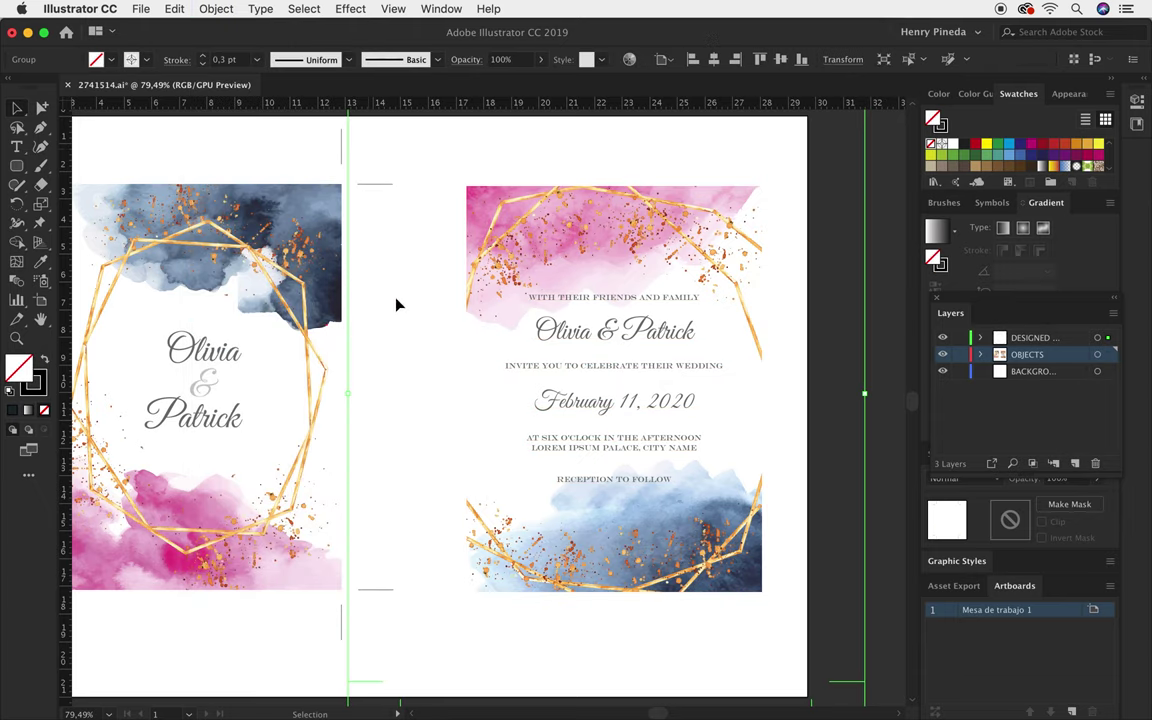
# Nudge the back card's trim marks right and align its top trim lines to the card corners.
pyautogui.hotkey('shift', 'Right')
pyautogui.hotkey('shift', 'Right')
pyautogui.hotkey('shift', 'Right')
pyautogui.hotkey('shift', 'Right')
pyautogui.hotkey('shift', 'Right')
pyautogui.hotkey('shift', 'Right')
pyautogui.scroll(3, 597, 253)
pyautogui.hscroll(3, 540, 318)
pyautogui.scroll(2, 481, 321)
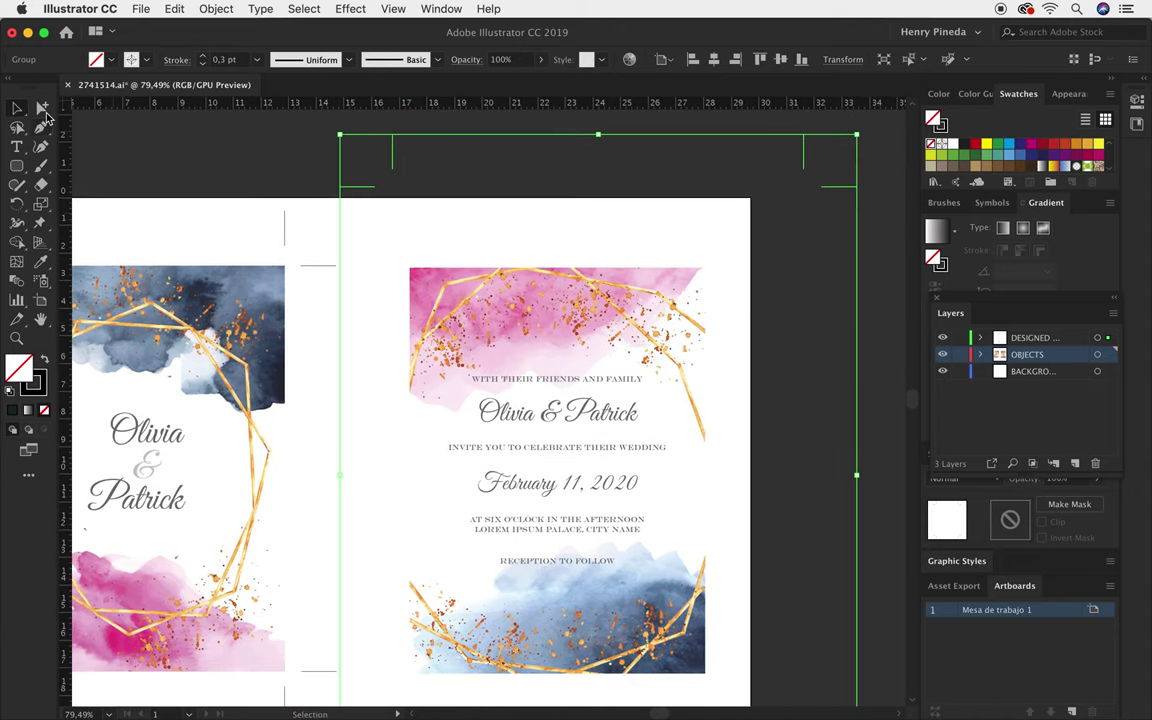
pyautogui.click(42, 108)
pyautogui.moveTo(355, 188); pyautogui.dragTo(374, 245)
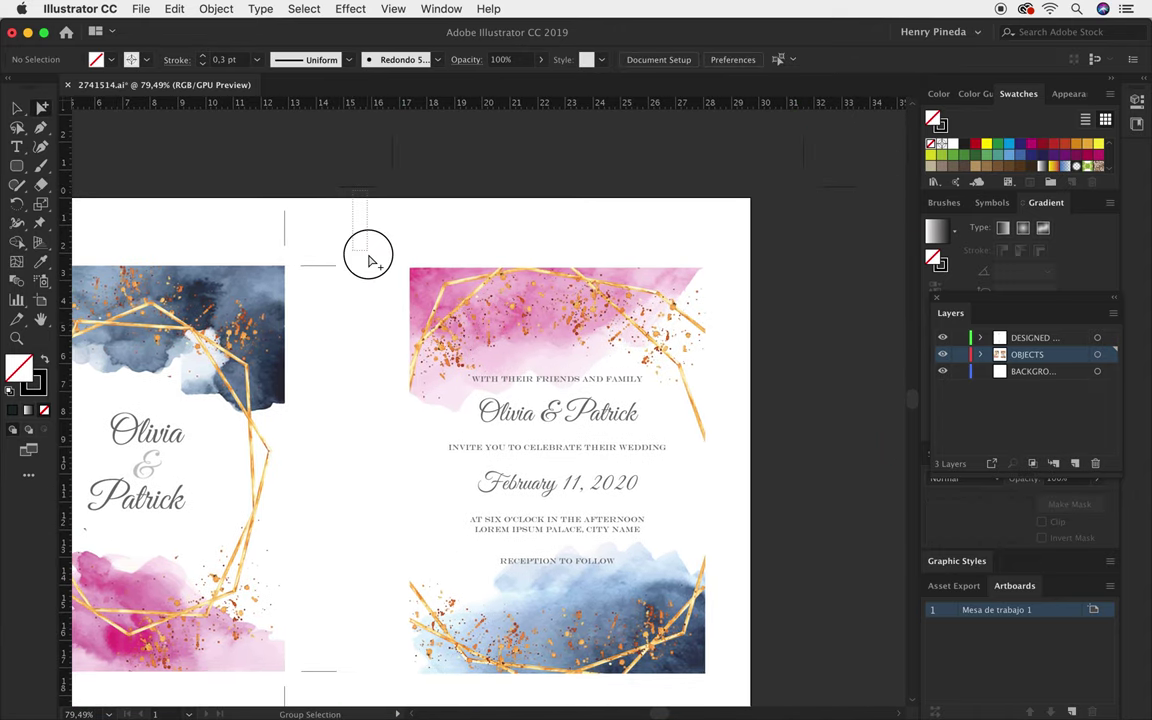
pyautogui.moveTo(358, 189); pyautogui.dragTo(377, 268)
pyautogui.moveTo(417, 231); pyautogui.dragTo(410, 245)
pyautogui.moveTo(836, 188); pyautogui.dragTo(752, 269)
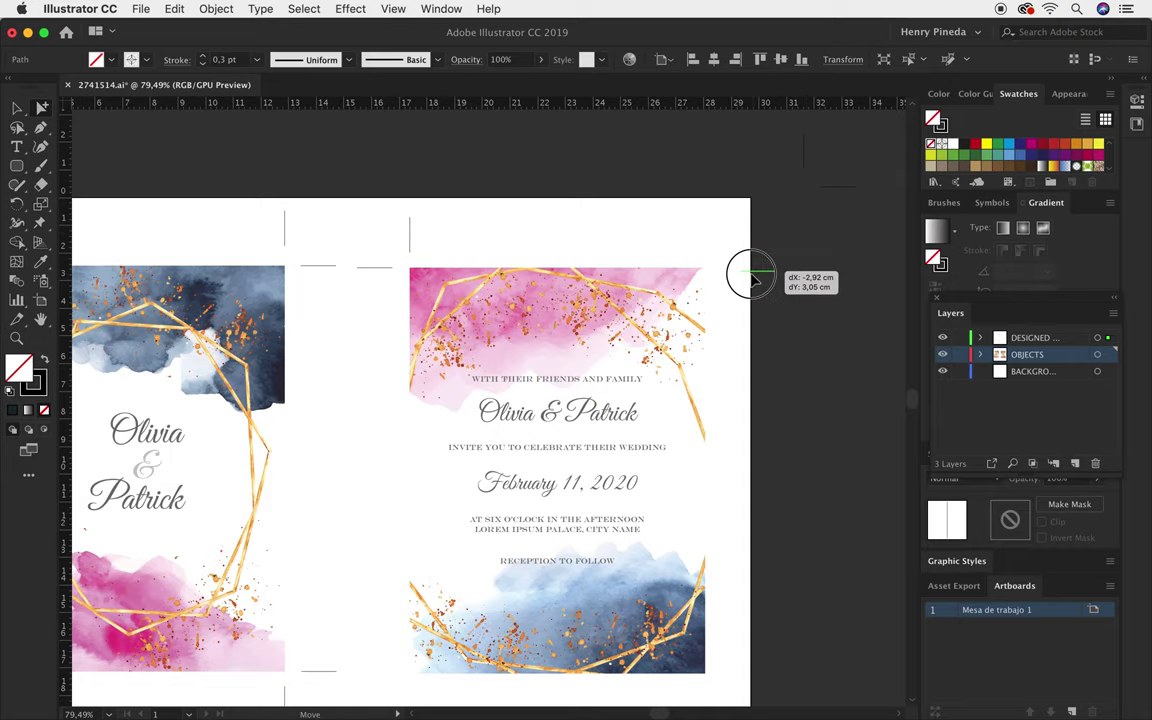
pyautogui.moveTo(806, 172); pyautogui.dragTo(725, 250)
pyautogui.moveTo(720, 249); pyautogui.dragTo(716, 254)
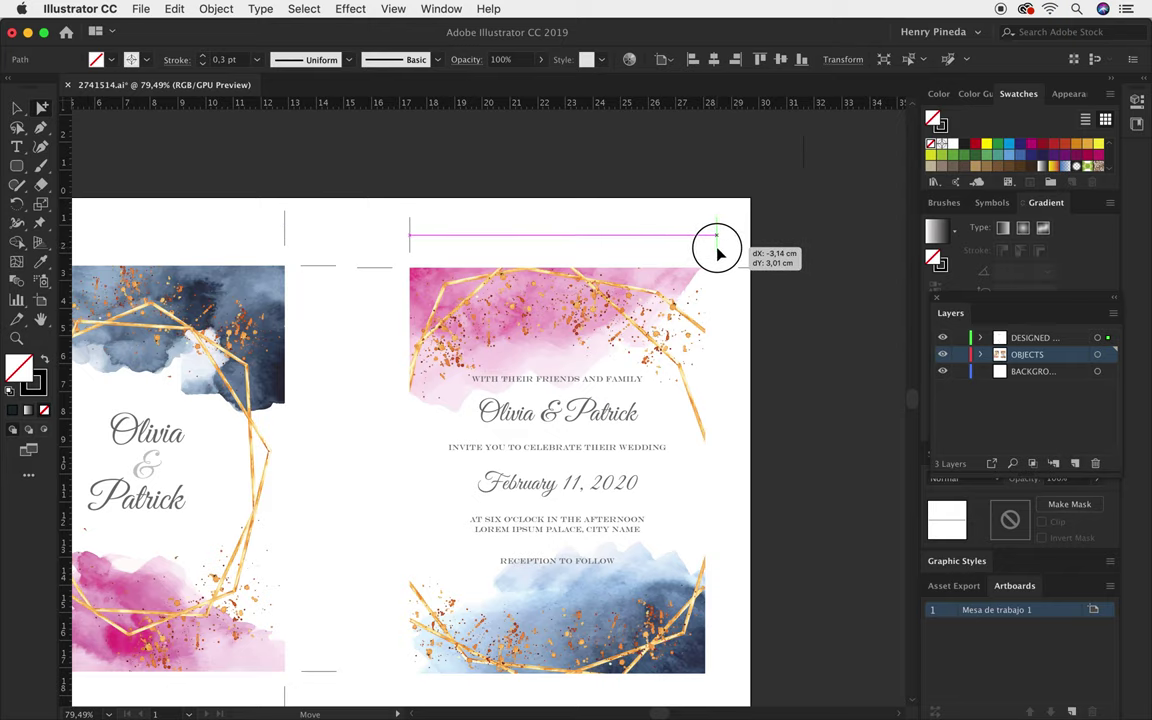
pyautogui.moveTo(716, 254); pyautogui.dragTo(715, 250)
# Move the back card's bottom trim lines into place, then zoom into the front card's bottom-right corner.
pyautogui.scroll(-4, 703, 379)
pyautogui.scroll(-6, 738, 380)
pyautogui.moveTo(811, 509); pyautogui.dragTo(712, 424)
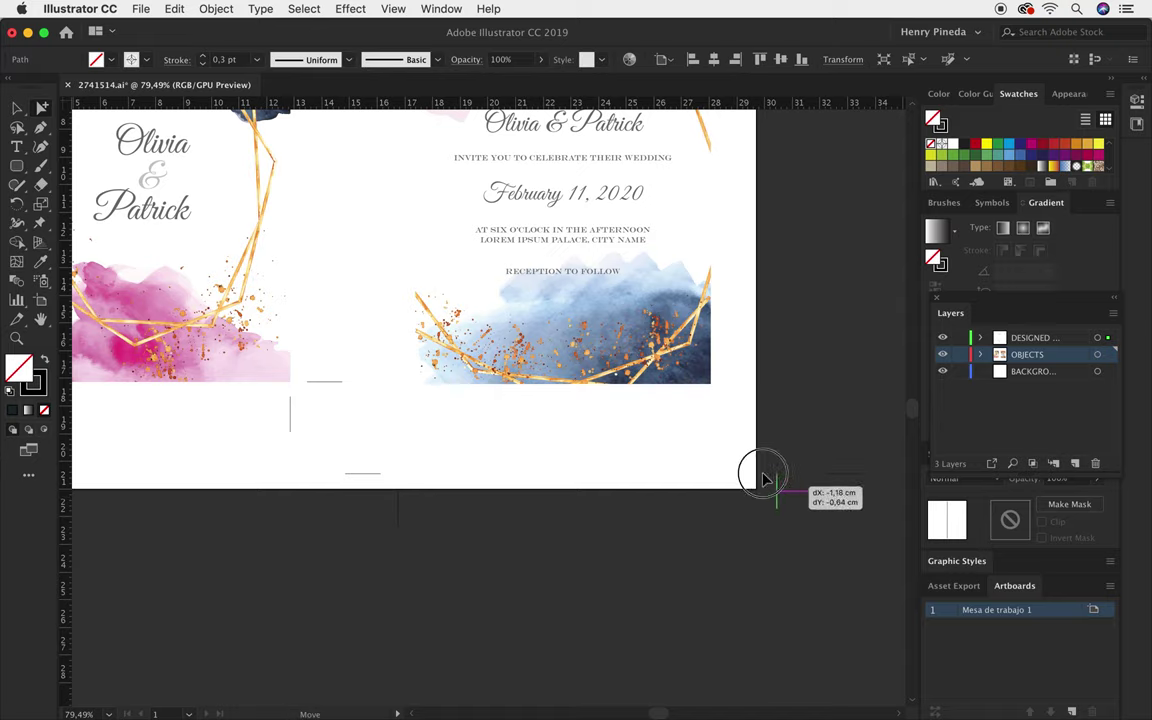
pyautogui.moveTo(845, 479); pyautogui.dragTo(750, 388)
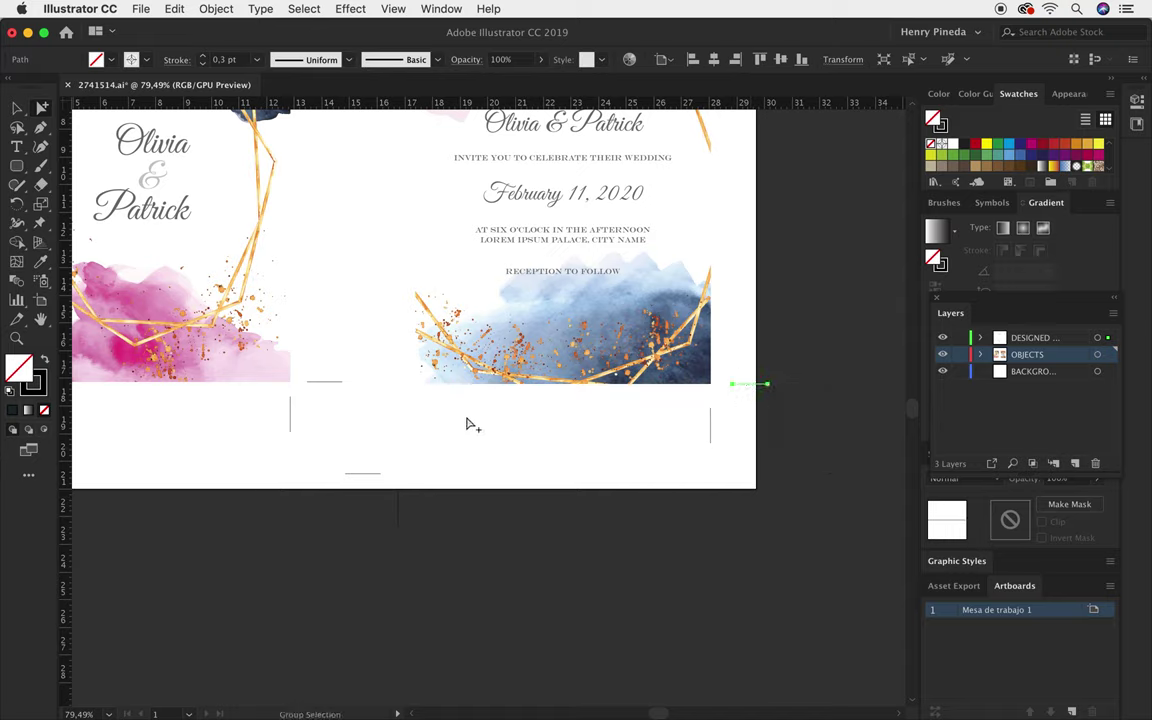
pyautogui.moveTo(365, 477); pyautogui.dragTo(380, 386)
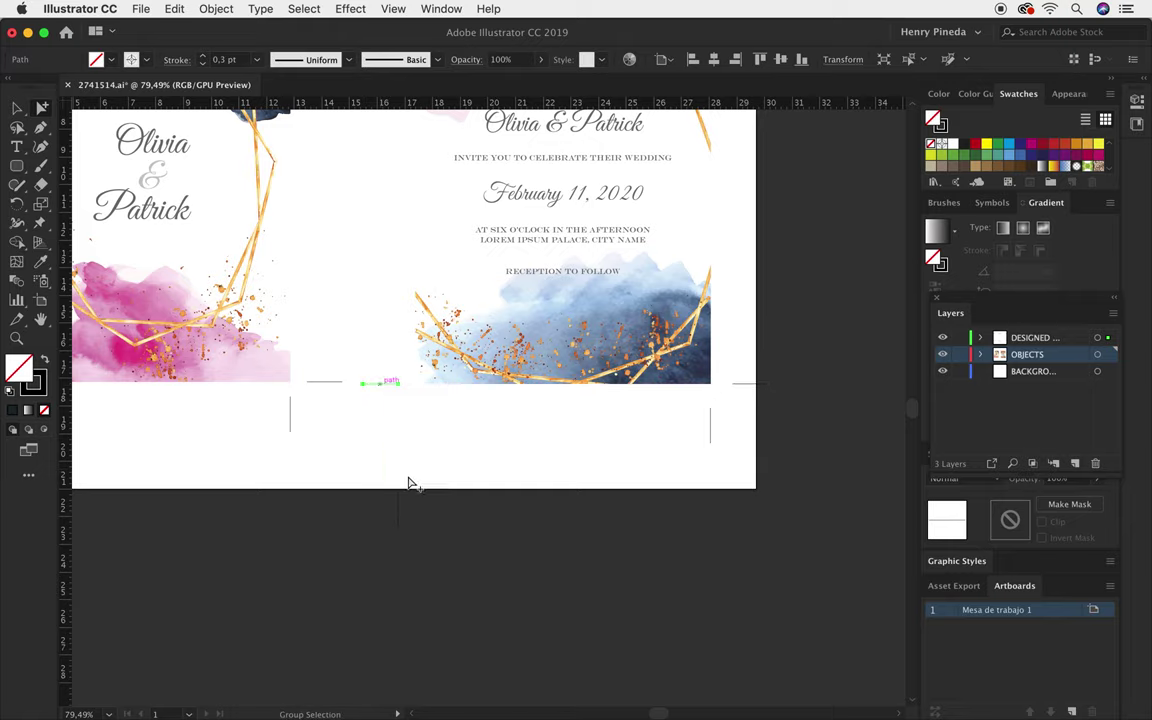
pyautogui.moveTo(397, 517); pyautogui.dragTo(419, 417)
pyautogui.hotkey('ctrl', 'space')
pyautogui.click(275, 383)
pyautogui.moveTo(275, 383); pyautogui.dragTo(597, 455)
pyautogui.click(591, 419)
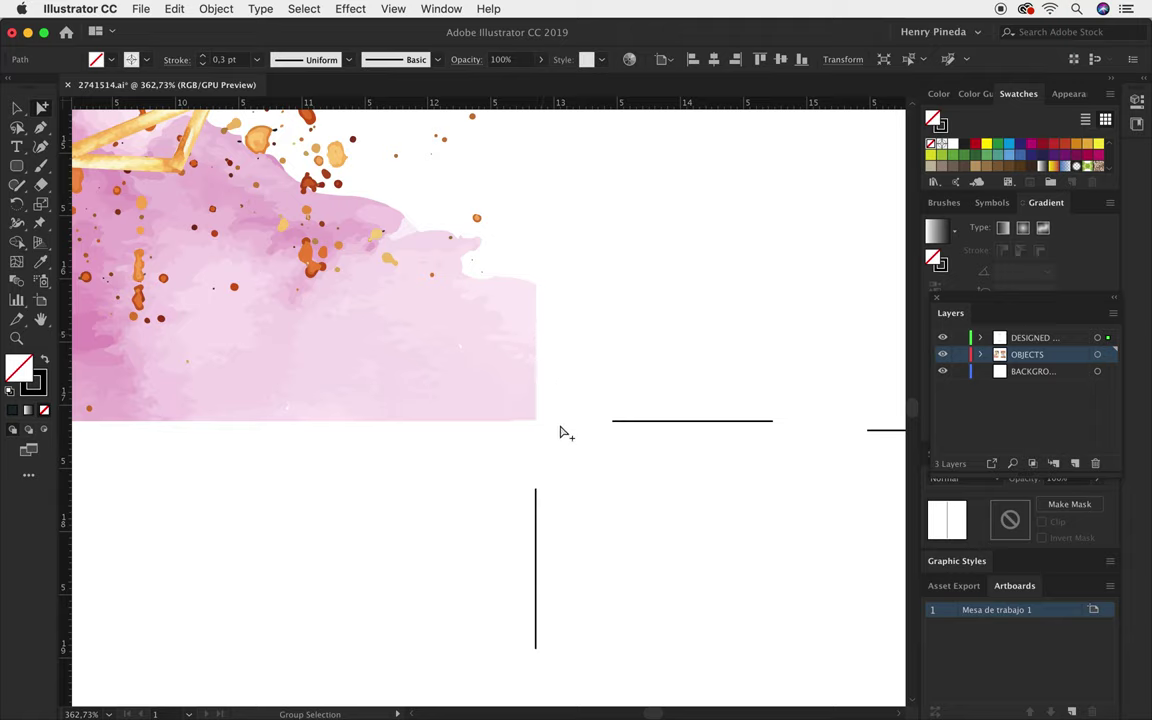
# Drag the pink background's right edge and corner out to the trim marks, making the artwork 10,9367 × 15,1764 cm.
pyautogui.moveTo(16, 110); pyautogui.dragTo(60, 150)
pyautogui.click(589, 365)
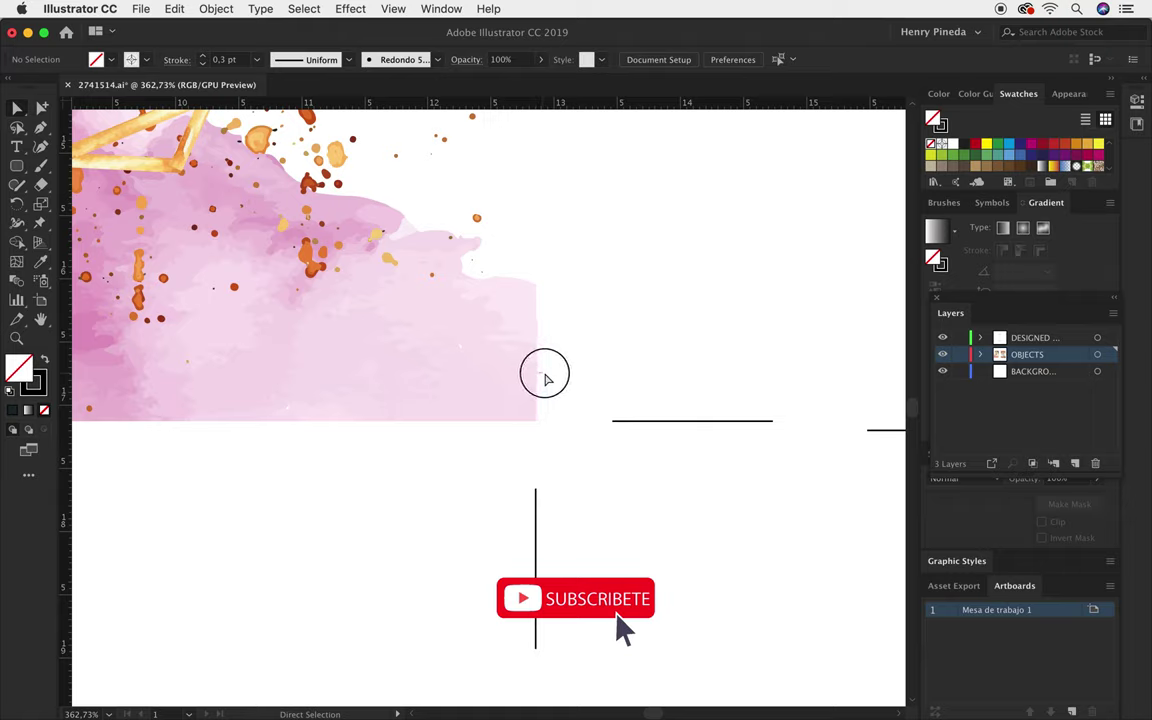
pyautogui.moveTo(538, 387); pyautogui.dragTo(573, 387)
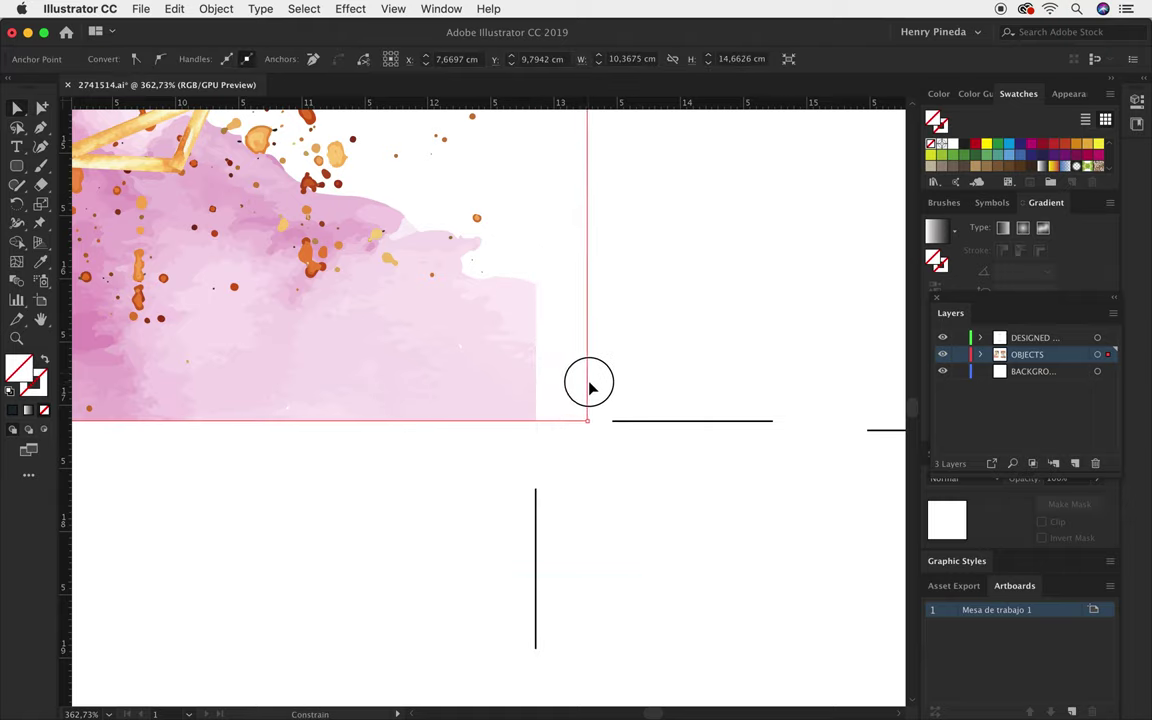
pyautogui.moveTo(573, 387)
pyautogui.mouseDown()
pyautogui.moveTo(613, 389)
pyautogui.moveTo(586, 487)
pyautogui.mouseUp()
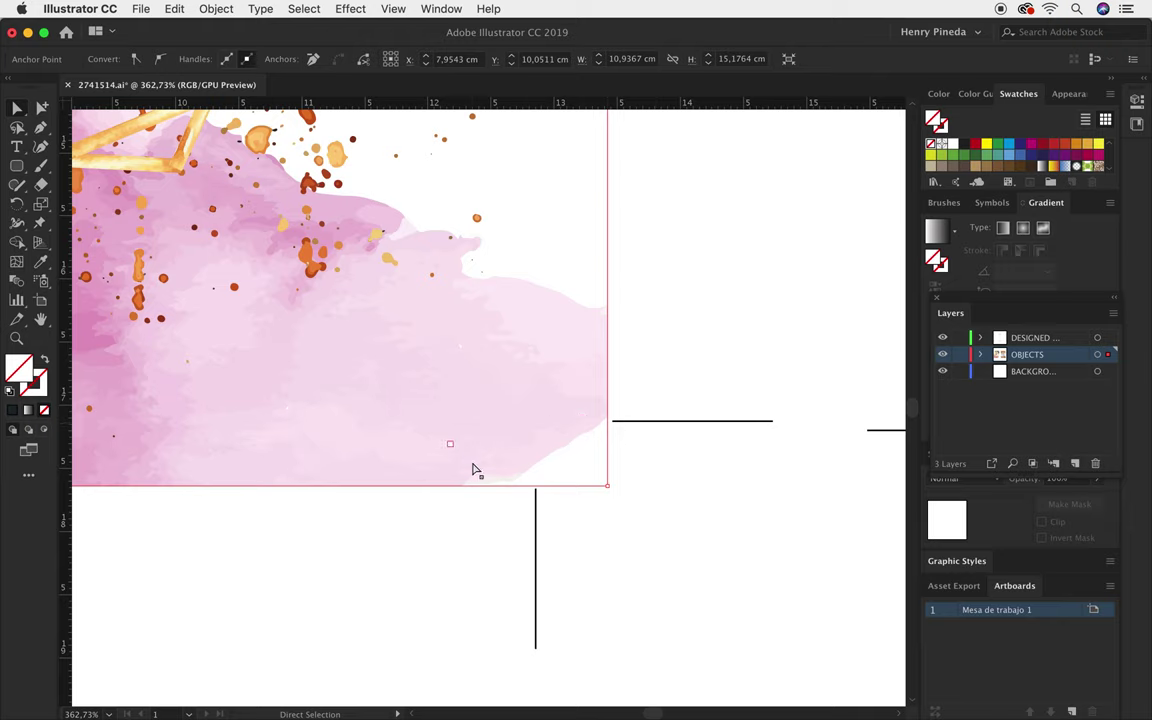
pyautogui.press('super+0')
# Extend the watercolor background's left and top edges into the bleed, reaching 11,5536 × 16,0274 cm.
pyautogui.press('z')
pyautogui.moveTo(411, 157); pyautogui.dragTo(282, 230)
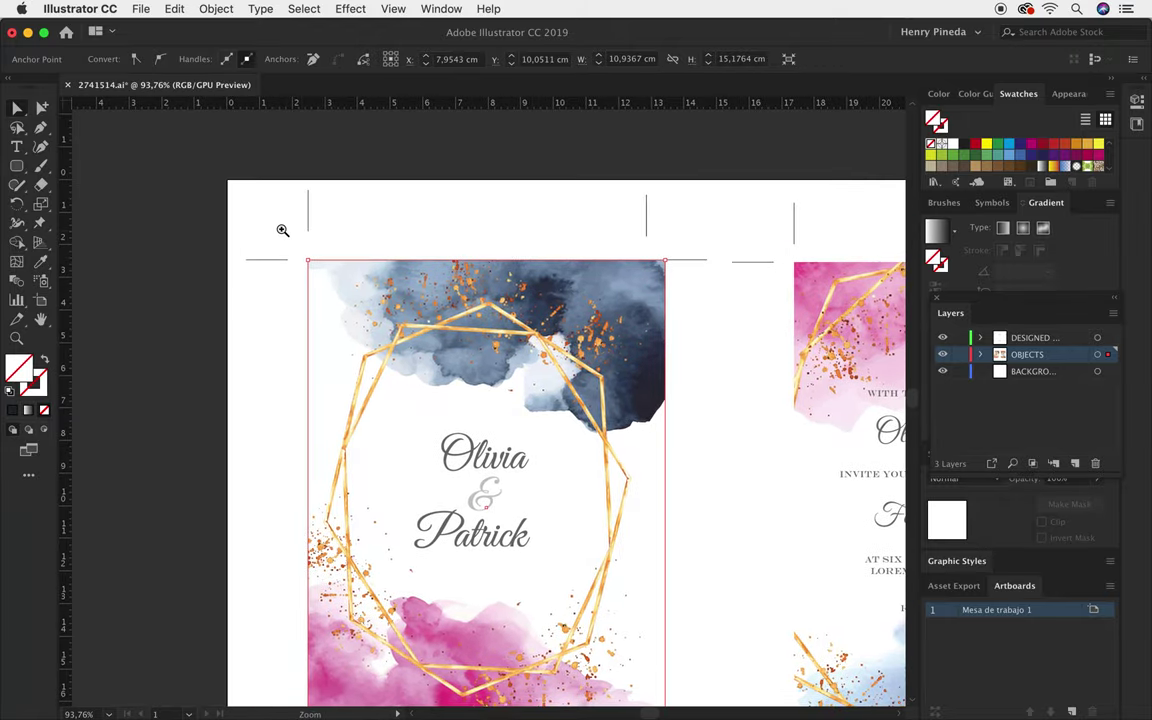
pyautogui.click(282, 230)
pyautogui.moveTo(270, 249); pyautogui.dragTo(526, 357)
pyautogui.click(452, 385)
pyautogui.moveTo(458, 388); pyautogui.dragTo(362, 383)
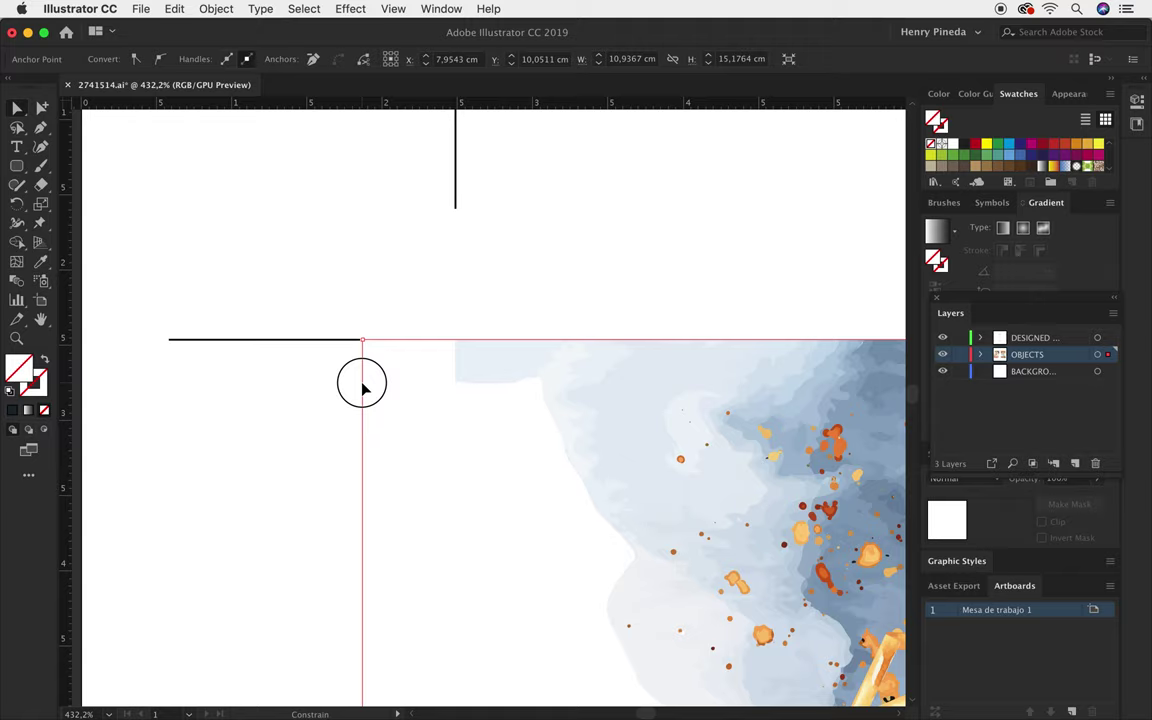
pyautogui.moveTo(378, 347); pyautogui.dragTo(384, 218)
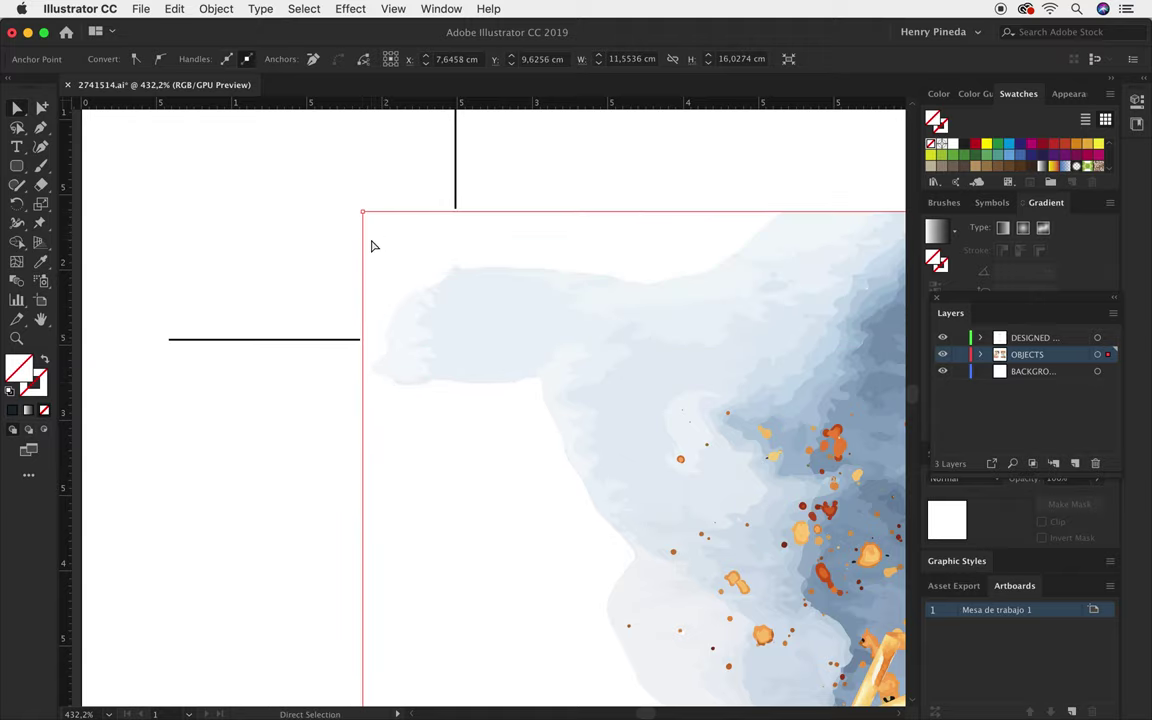
pyautogui.hotkey('ctrl', '0')
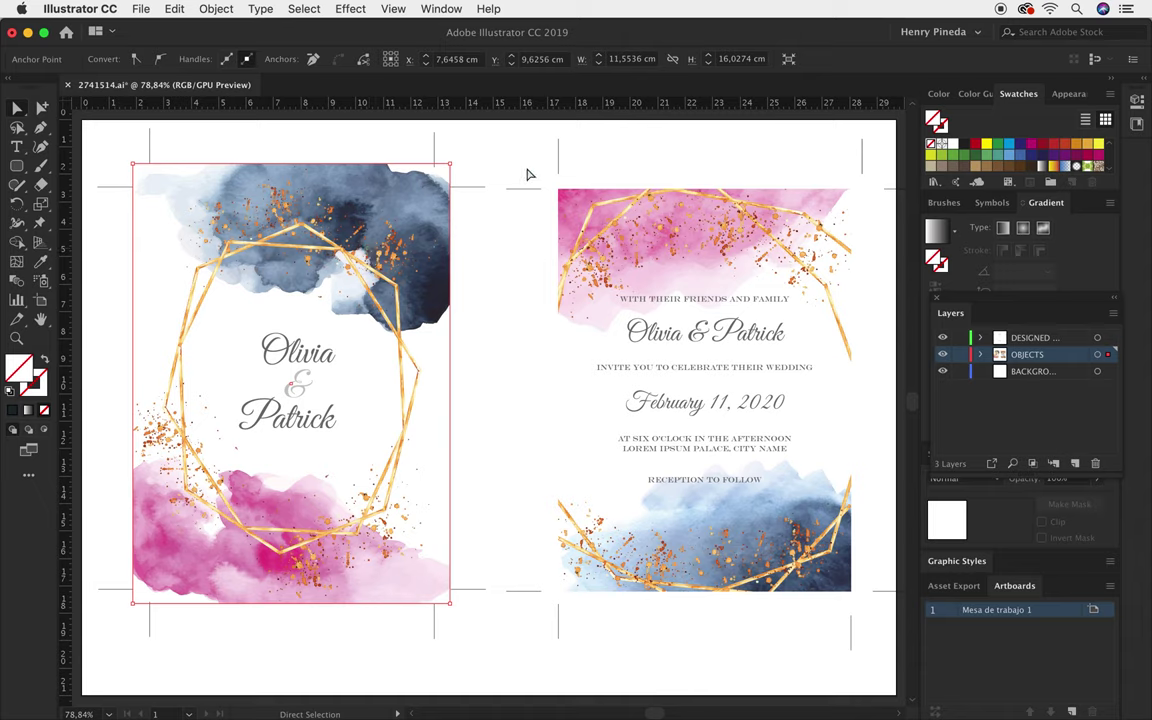
pyautogui.click(527, 181)
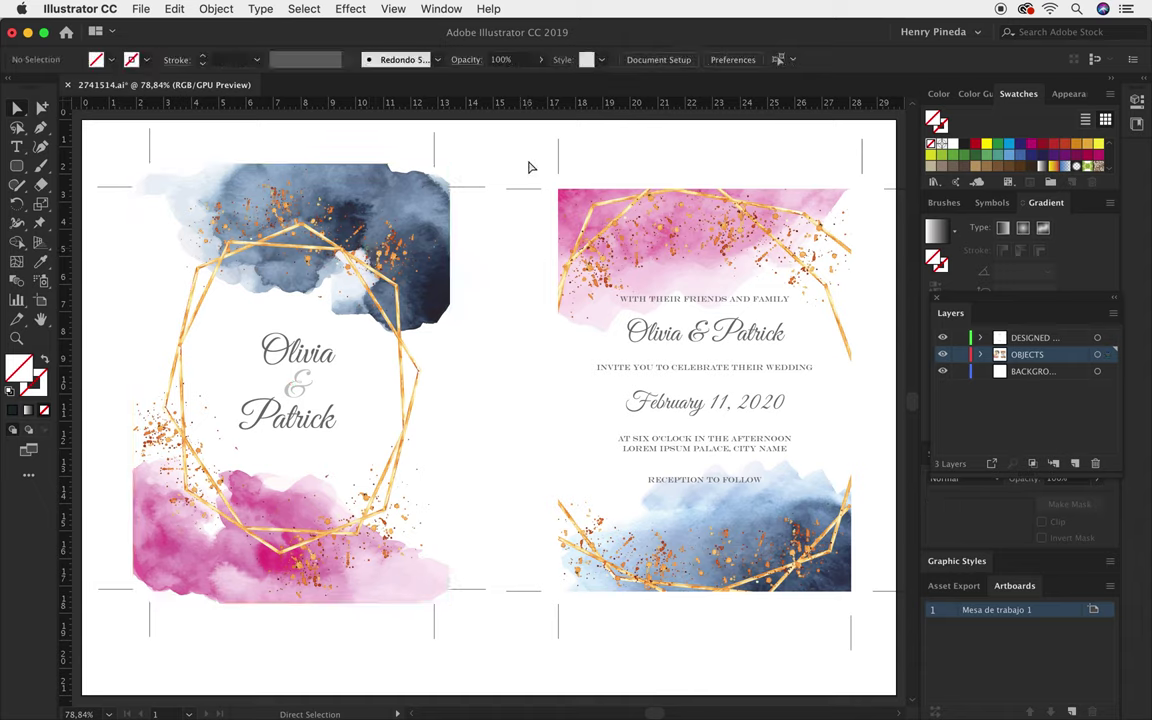